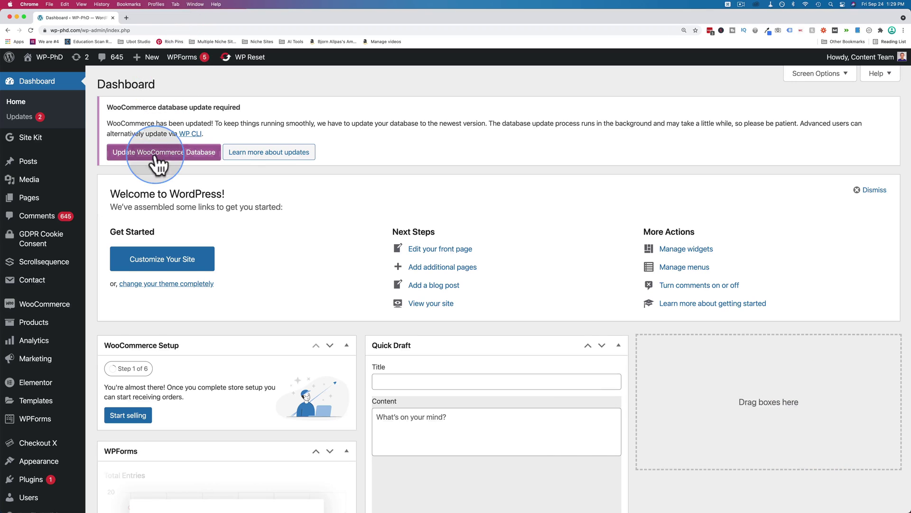
Search the plugin directory for 'draw attention' and install the Draw Attention plugin
{"action": "scroll", "coordinate": [143, 190], "scroll_direction": "down", "scroll_amount": 5}
{"action": "mouse_move", "coordinate": [30, 386]}
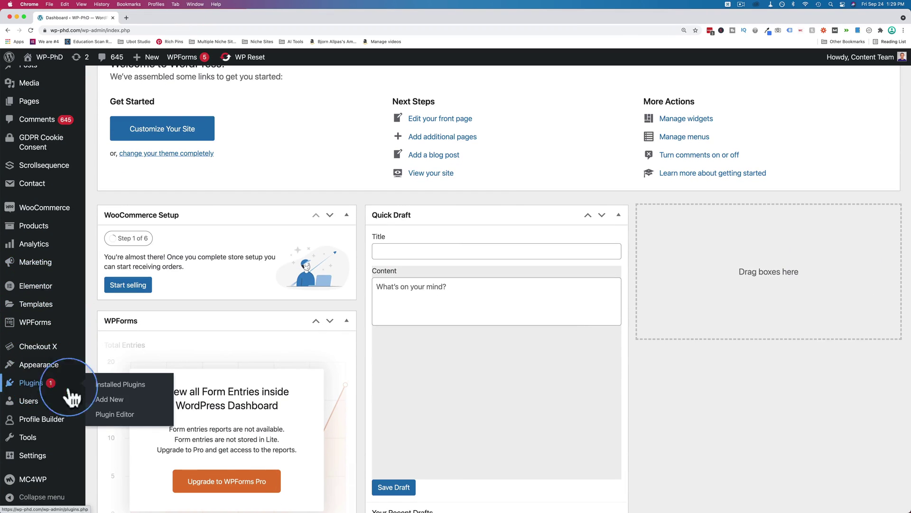
{"action": "left_click", "coordinate": [100, 399]}
{"action": "left_click", "coordinate": [762, 118]}
{"action": "type", "text": "d"}
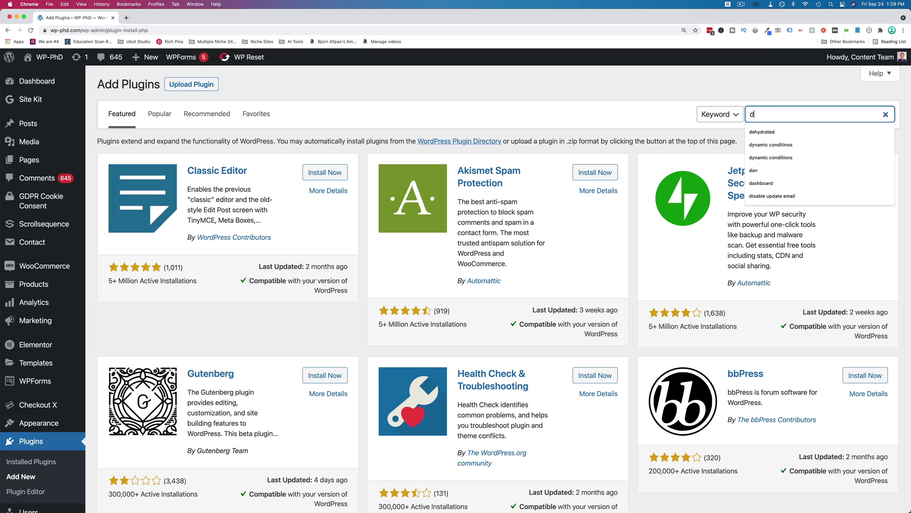
{"action": "type", "text": "raw attention"}
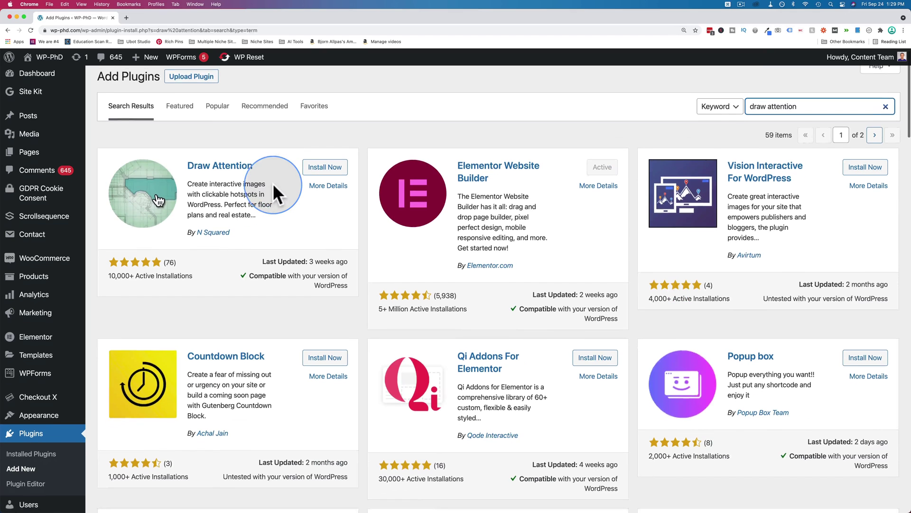
{"action": "scroll", "coordinate": [273, 184], "scroll_direction": "down", "scroll_amount": 2}
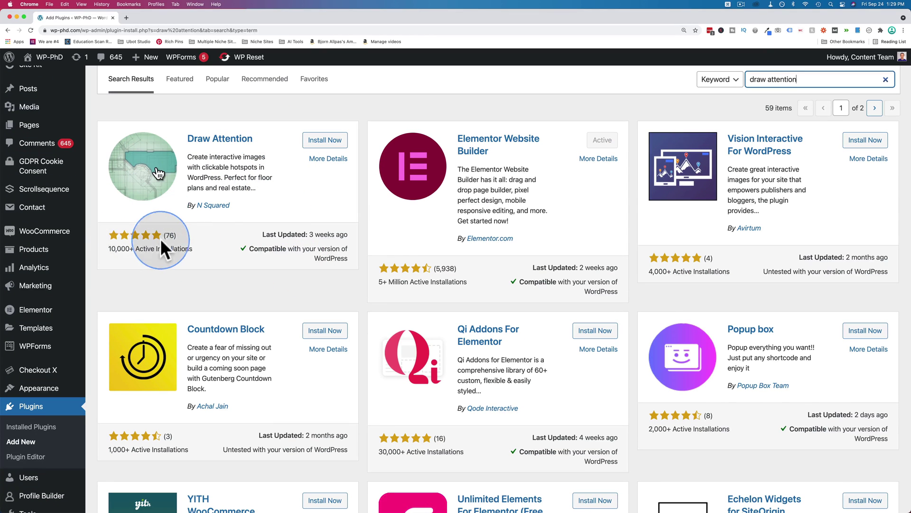
{"action": "mouse_move", "coordinate": [273, 259]}
{"action": "left_mouse_down"}
{"action": "mouse_move", "coordinate": [315, 249]}
{"action": "mouse_move", "coordinate": [326, 258]}
{"action": "left_mouse_up"}
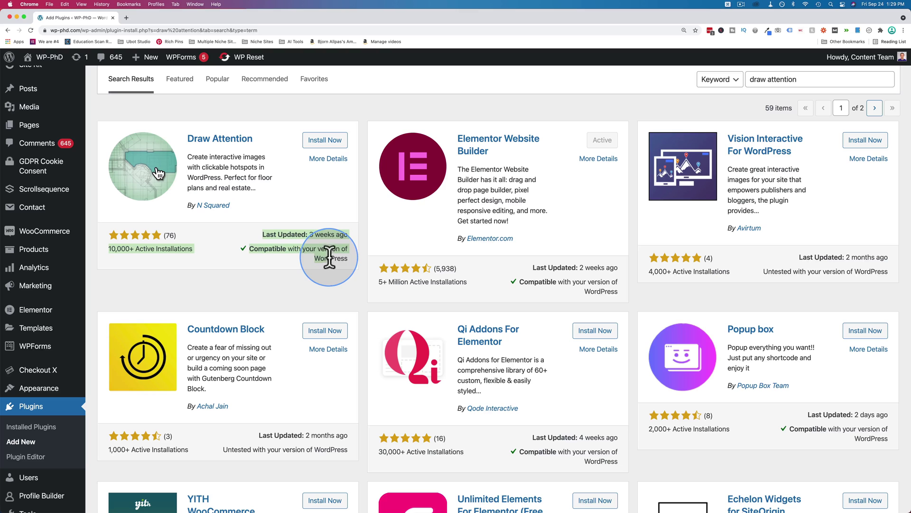
{"action": "left_click", "coordinate": [325, 258]}
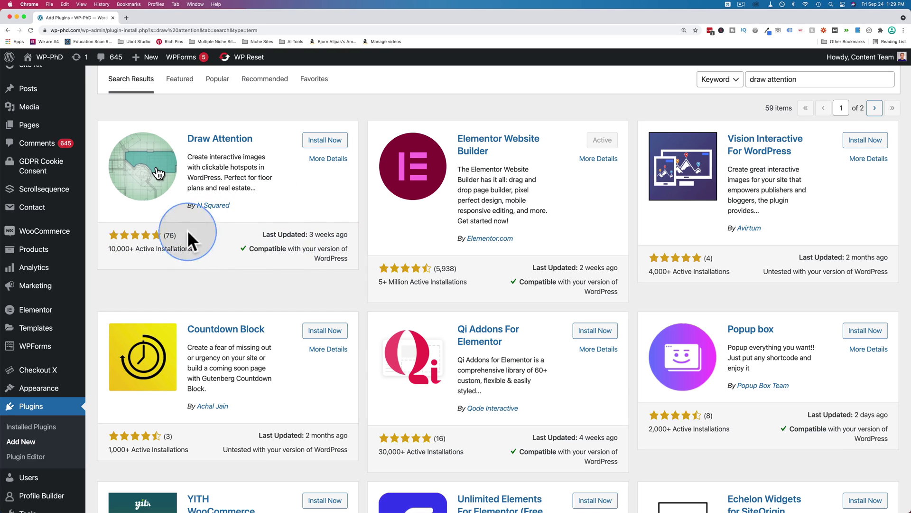
{"action": "scroll", "coordinate": [337, 229], "scroll_direction": "up", "scroll_amount": 2}
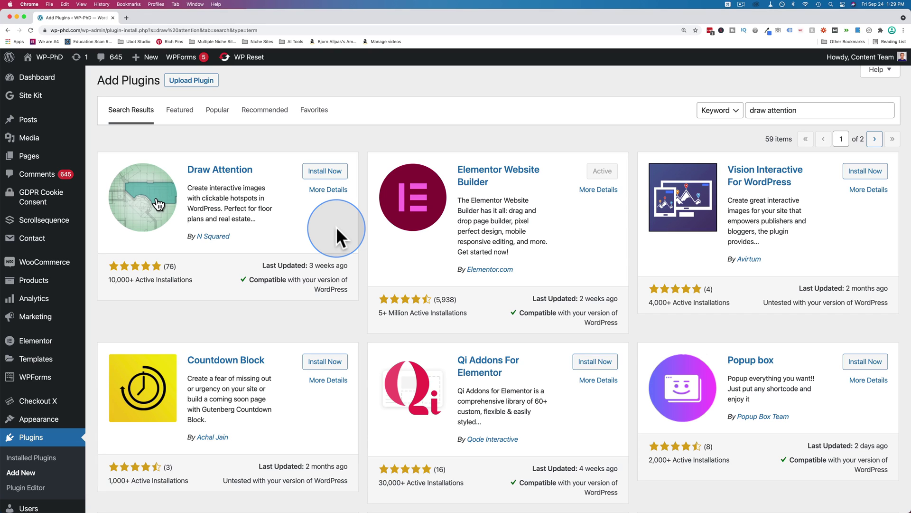
{"action": "left_click", "coordinate": [325, 171]}
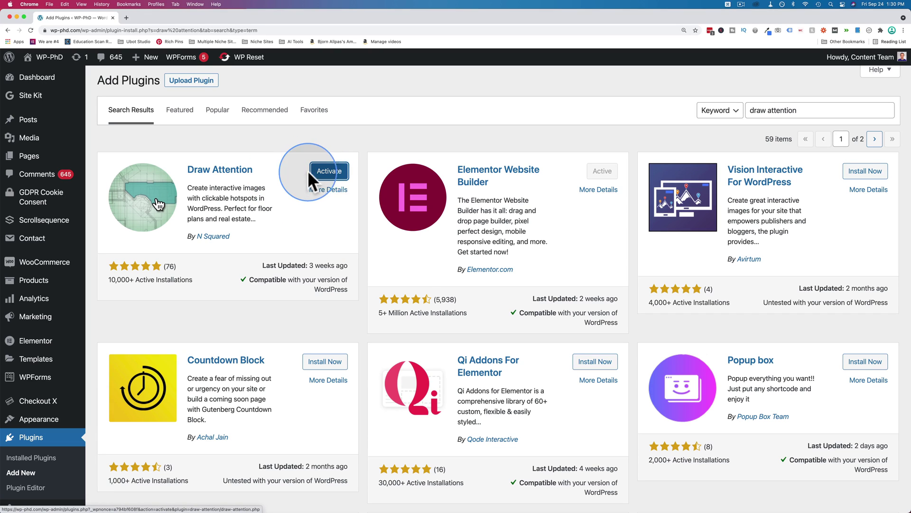
Activate Draw Attention and start a new image map titled 'Bluebrint'
{"action": "left_click", "coordinate": [313, 171]}
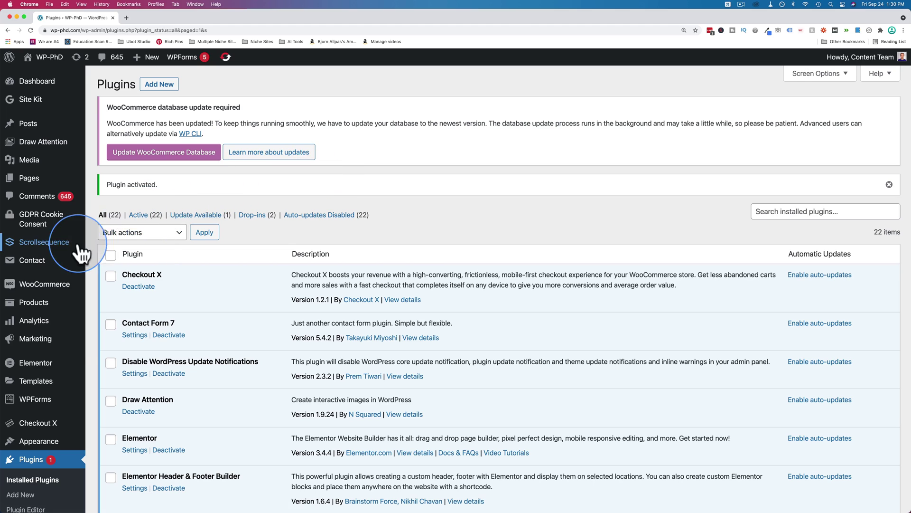
{"action": "mouse_move", "coordinate": [53, 143]}
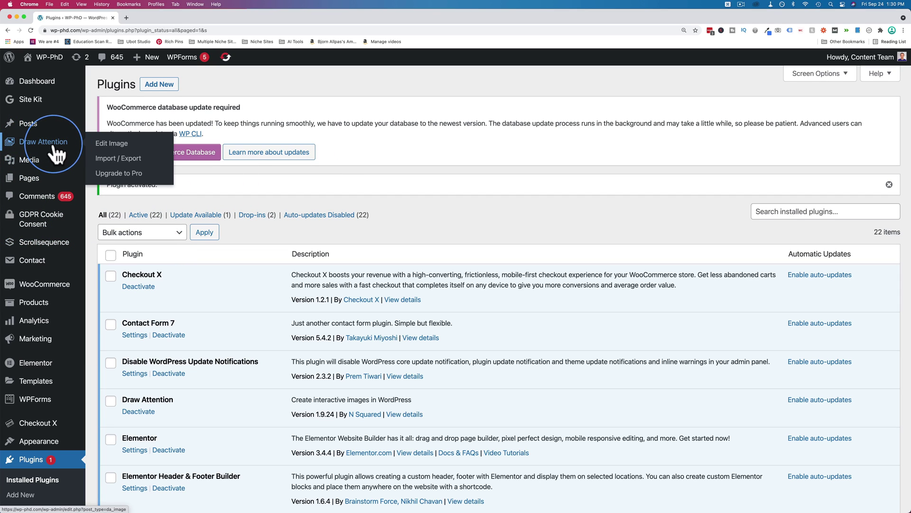
{"action": "left_click", "coordinate": [102, 145]}
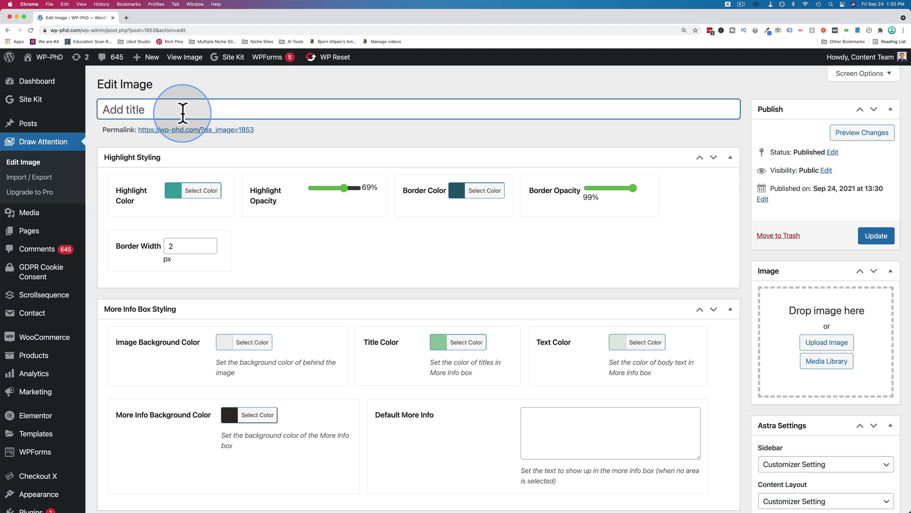
{"action": "type", "text": "Bluebrin"}
{"action": "scroll", "coordinate": [183, 113], "scroll_direction": "down", "scroll_amount": 1}
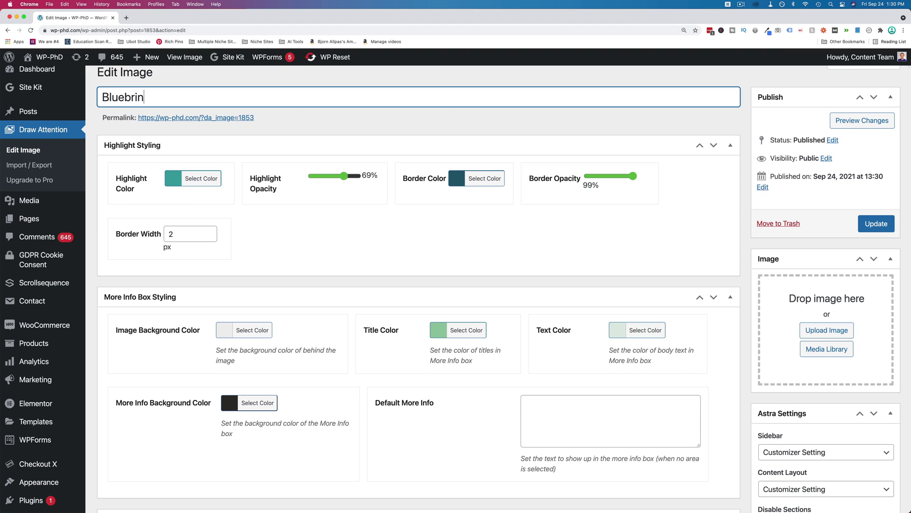
{"action": "type", "text": "t"}
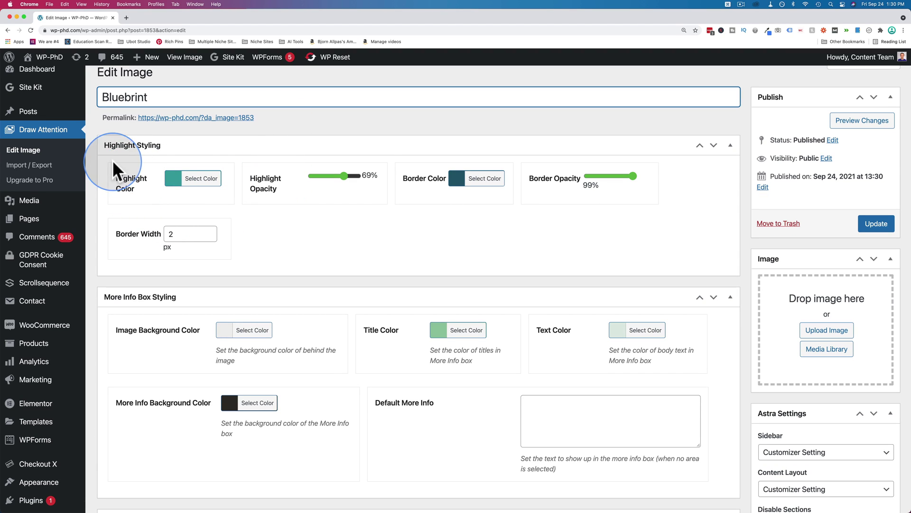
{"action": "scroll", "coordinate": [317, 242], "scroll_direction": "down", "scroll_amount": 3}
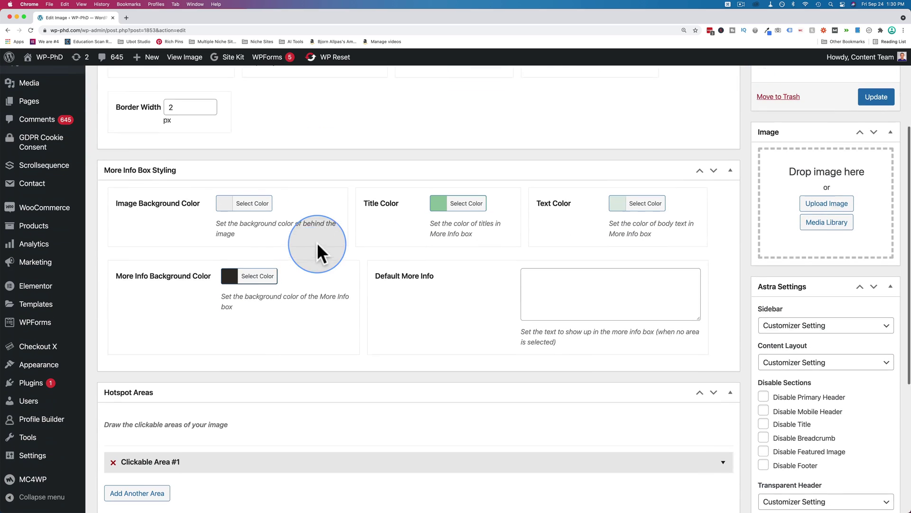
{"action": "scroll", "coordinate": [317, 242], "scroll_direction": "down", "scroll_amount": 1}
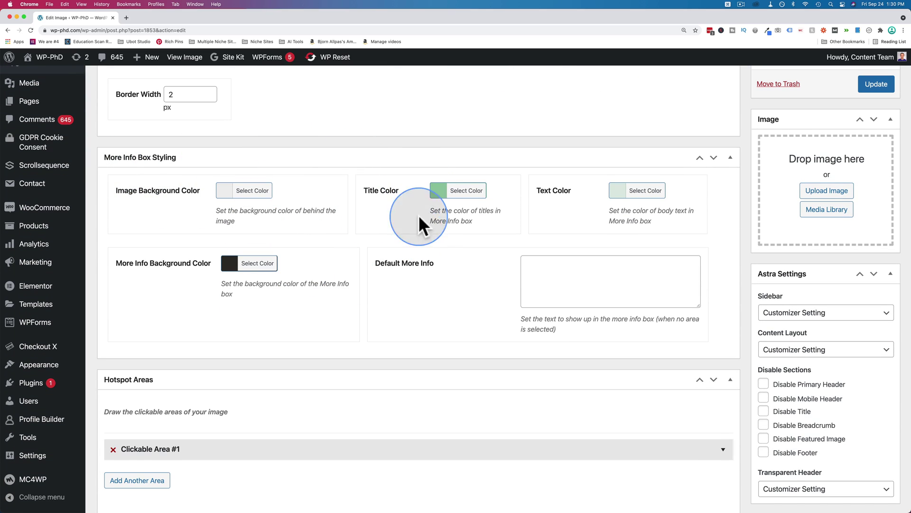
{"action": "scroll", "coordinate": [431, 226], "scroll_direction": "down", "scroll_amount": 1}
{"action": "scroll", "coordinate": [431, 226], "scroll_direction": "up", "scroll_amount": 1}
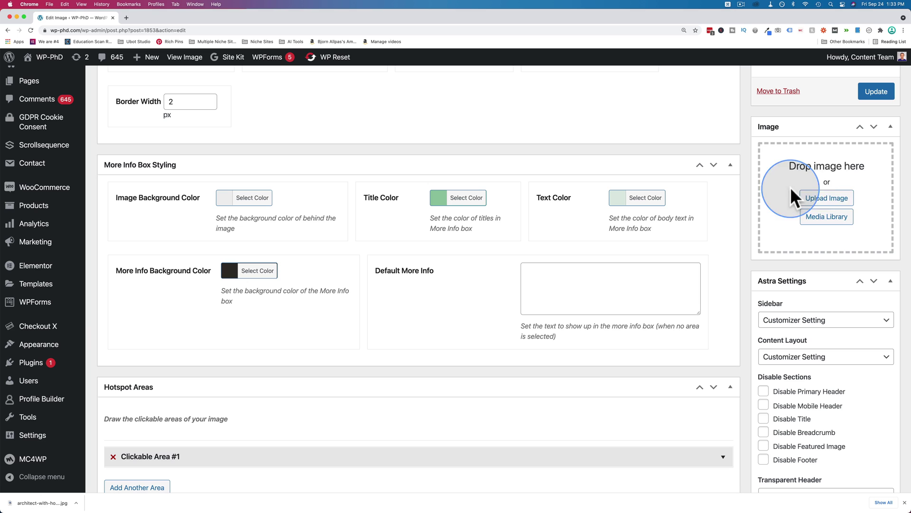
Upload the blueprint photo as the image map's image
{"action": "left_click", "coordinate": [835, 207]}
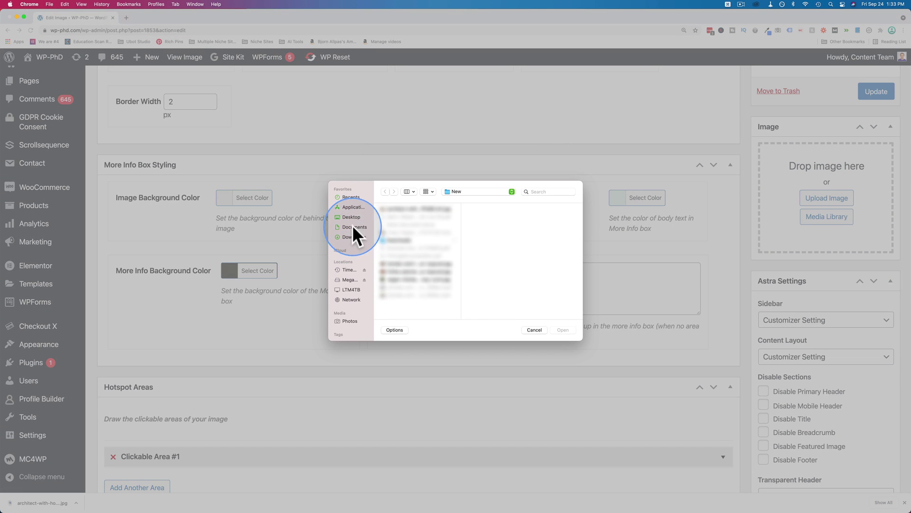
{"action": "left_click", "coordinate": [417, 258]}
{"action": "left_click", "coordinate": [563, 329]}
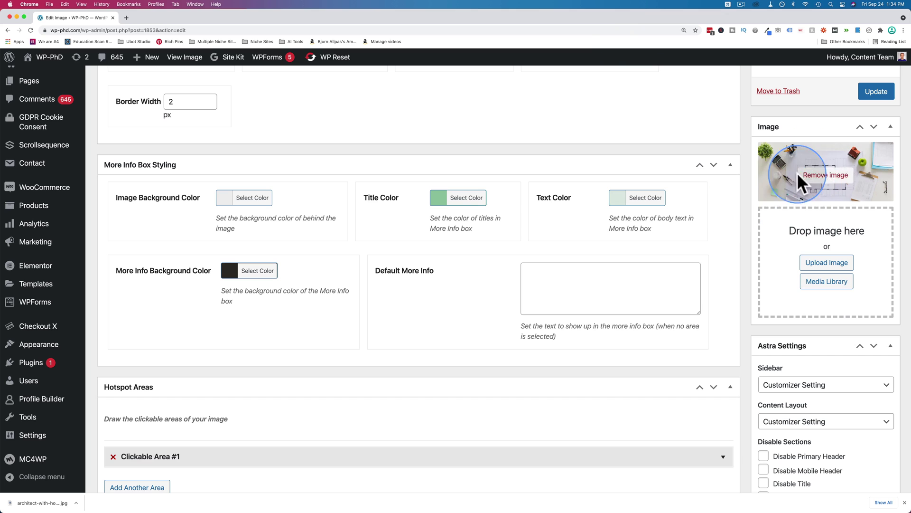
{"action": "scroll", "coordinate": [731, 212], "scroll_direction": "down", "scroll_amount": 5}
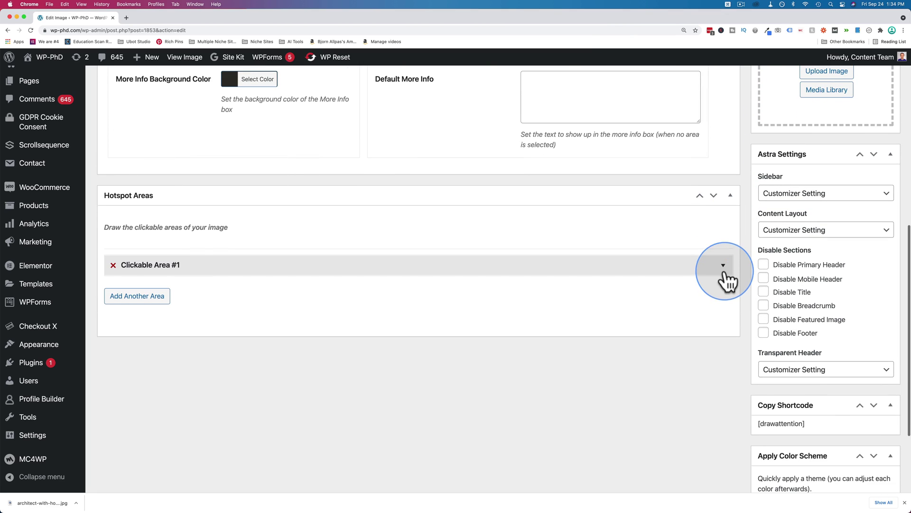
Start the first area's polygon along the left wall, upper corridor and room 4's corner
{"action": "left_click", "coordinate": [724, 266]}
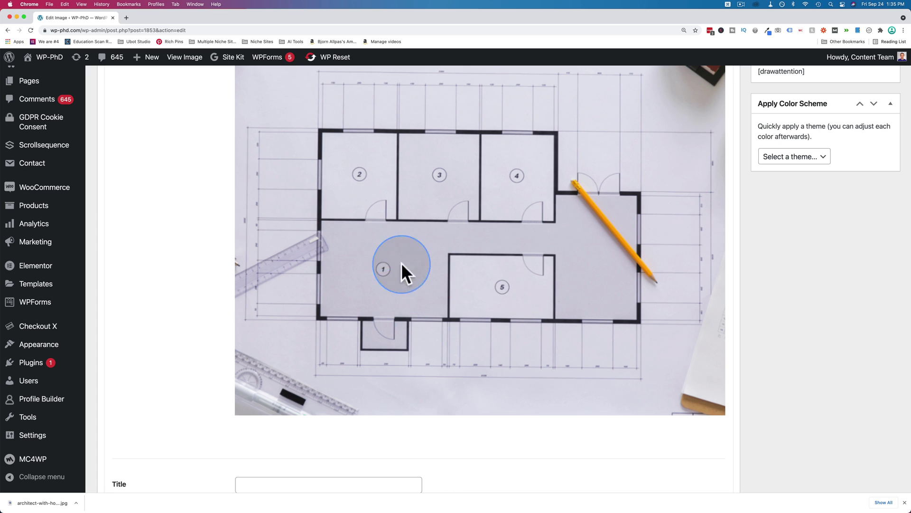
{"action": "scroll", "coordinate": [432, 232], "scroll_direction": "left", "scroll_amount": 8}
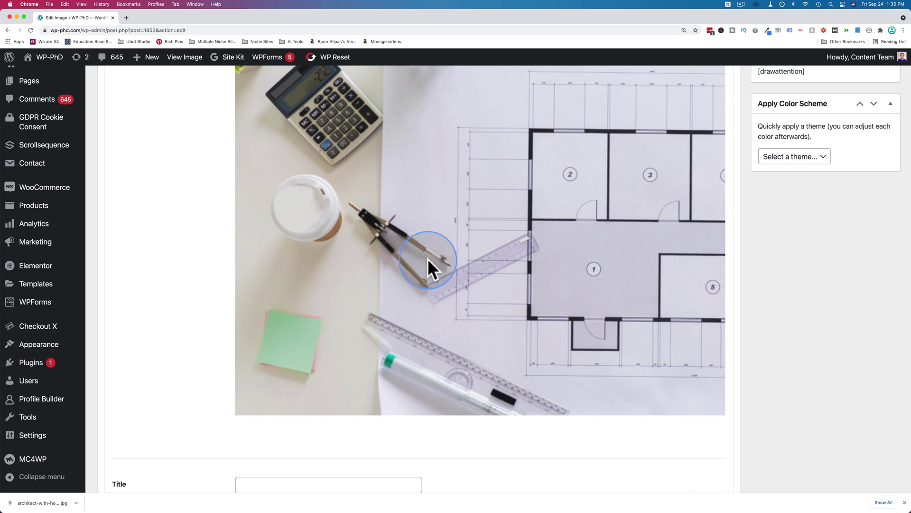
{"action": "scroll", "coordinate": [508, 225], "scroll_direction": "right", "scroll_amount": 5}
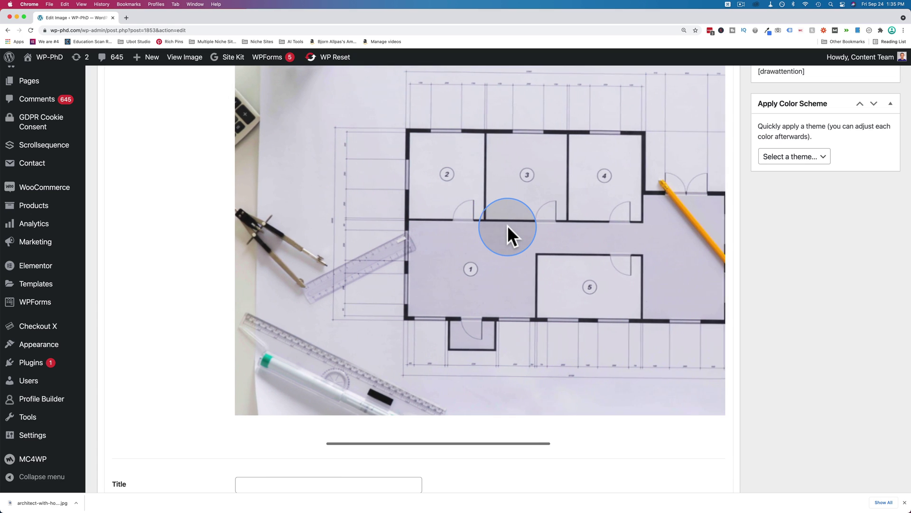
{"action": "scroll", "coordinate": [508, 225], "scroll_direction": "right", "scroll_amount": 3}
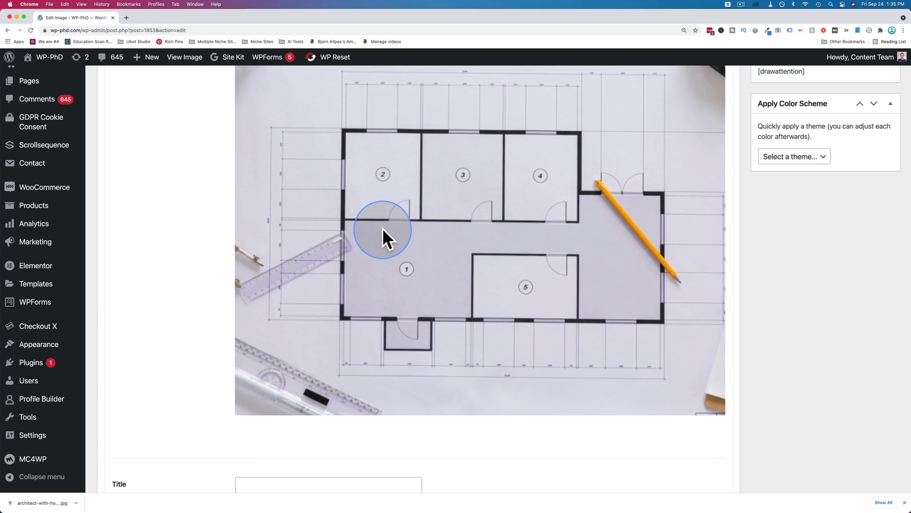
{"action": "scroll", "coordinate": [383, 228], "scroll_direction": "up", "scroll_amount": 1}
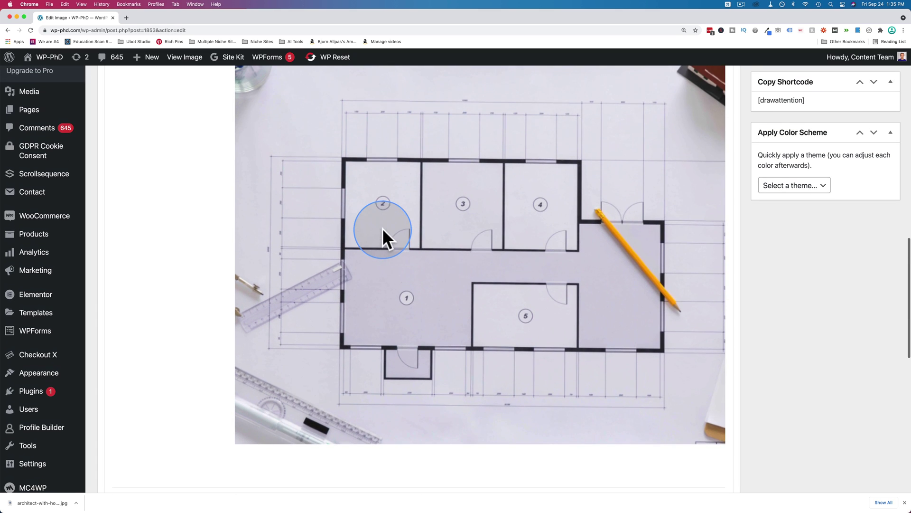
{"action": "left_click", "coordinate": [344, 248]}
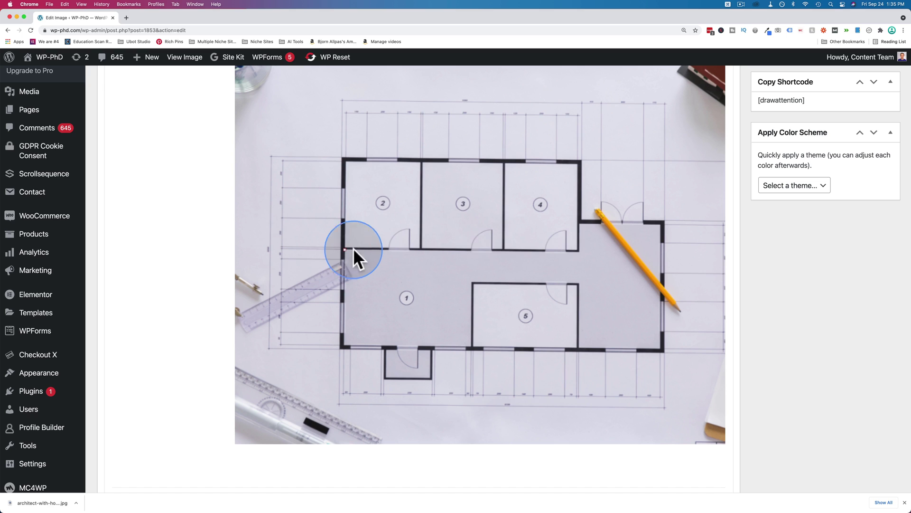
{"action": "left_click", "coordinate": [578, 251]}
{"action": "left_click", "coordinate": [580, 221]}
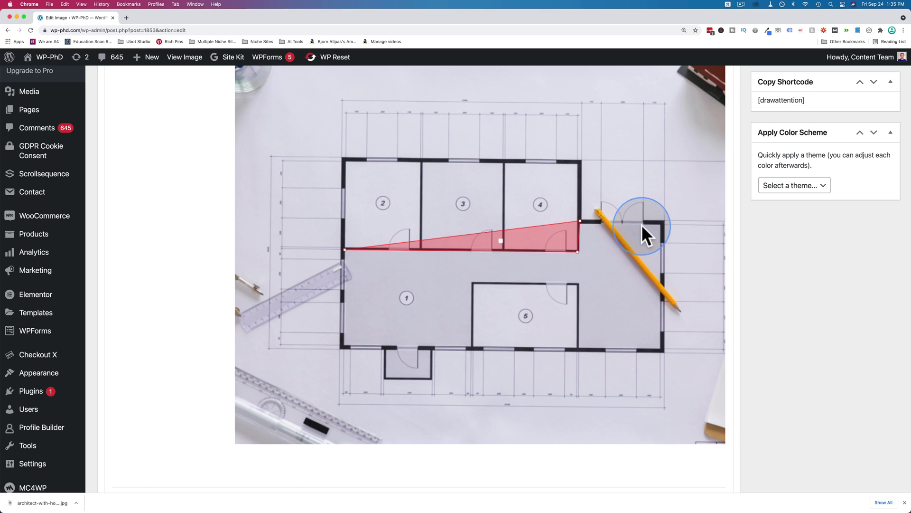
{"action": "left_click", "coordinate": [662, 222]}
Trace the polygon around room 5 and close it at the lower-left wall corner
{"action": "left_click", "coordinate": [662, 348]}
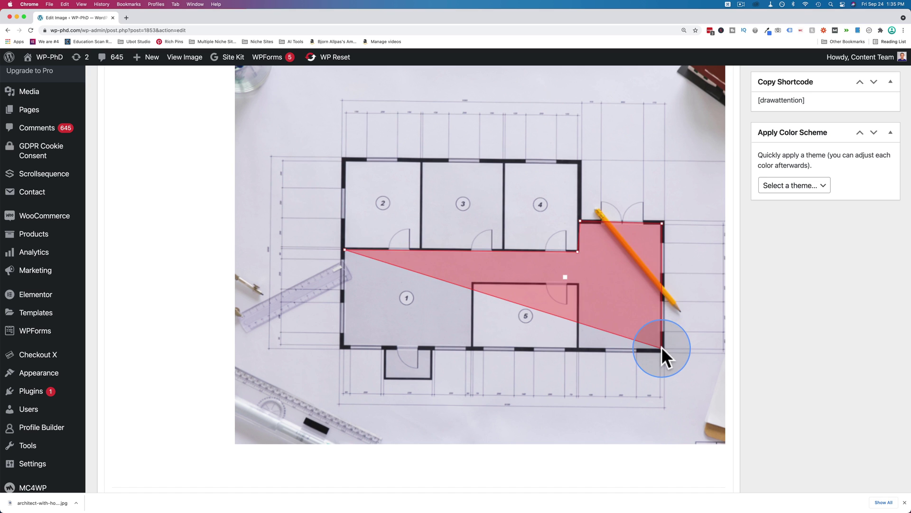
{"action": "left_click", "coordinate": [578, 349]}
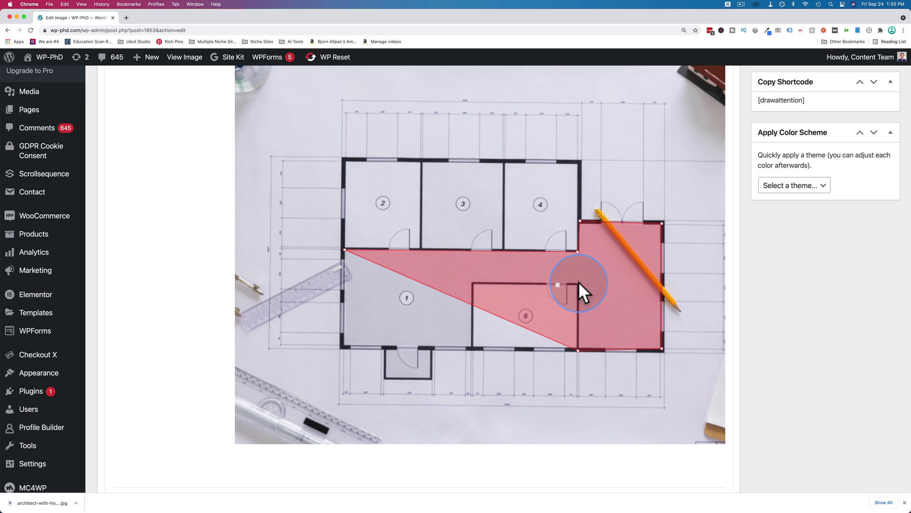
{"action": "left_click", "coordinate": [579, 282]}
{"action": "left_click", "coordinate": [474, 283]}
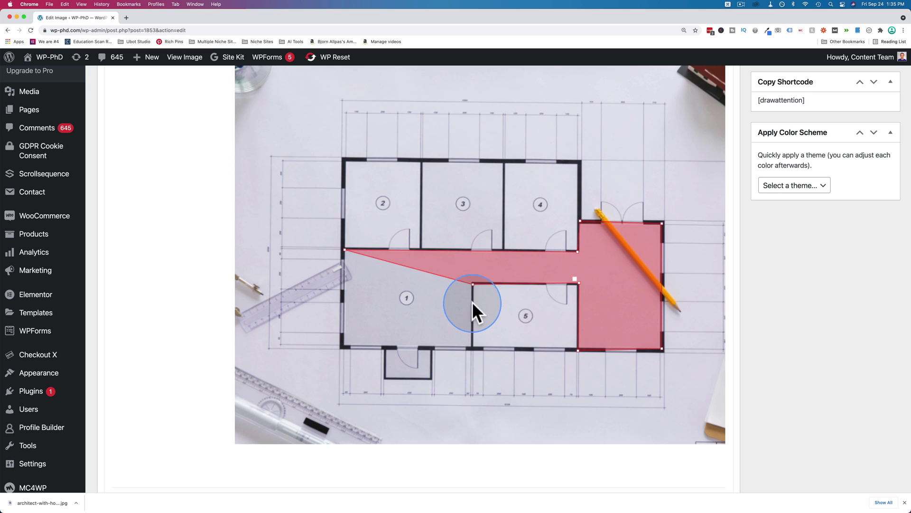
{"action": "left_click", "coordinate": [471, 345]}
{"action": "left_click", "coordinate": [344, 346]}
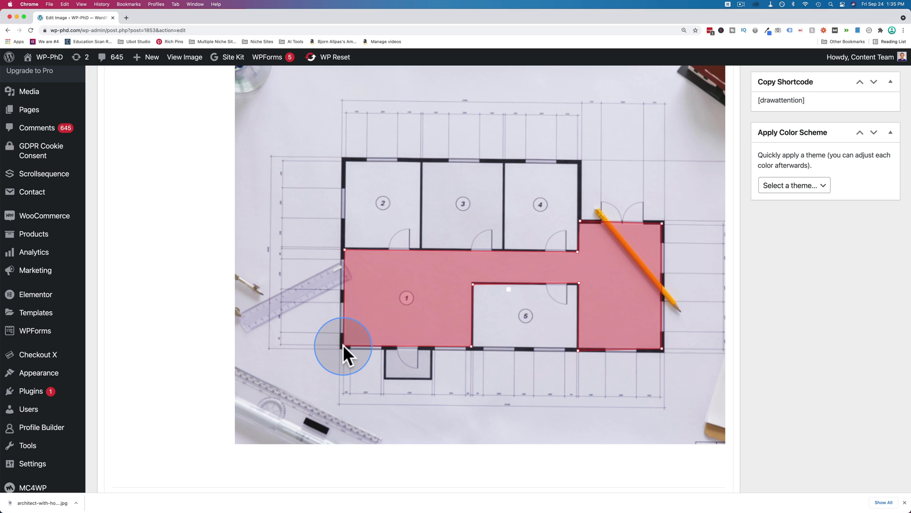
Title the first area 'Living Room/Kitchen'
{"action": "scroll", "coordinate": [234, 363], "scroll_direction": "down", "scroll_amount": 6}
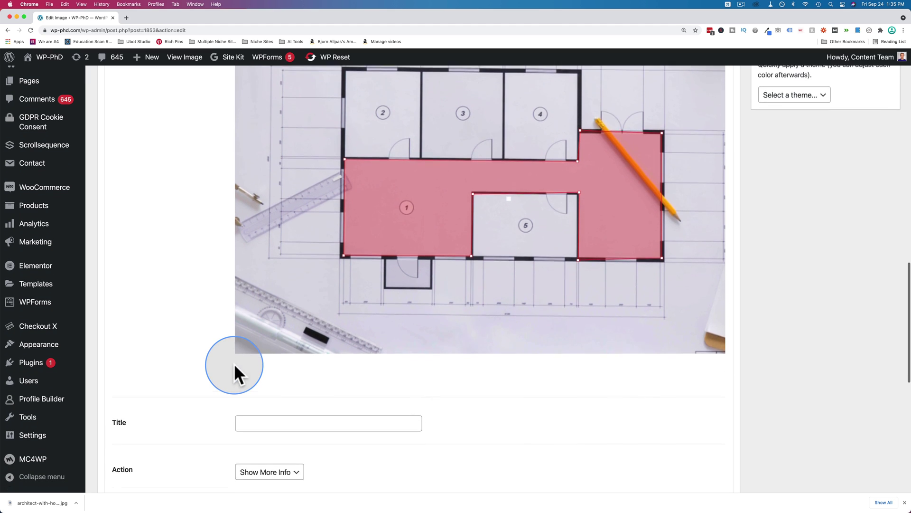
{"action": "left_click", "coordinate": [261, 338]}
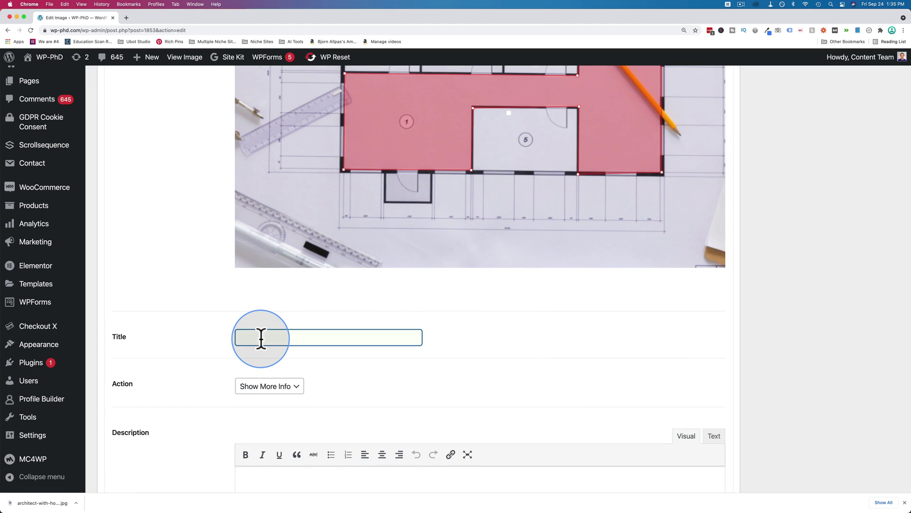
{"action": "type", "text": "Living Ro/"}
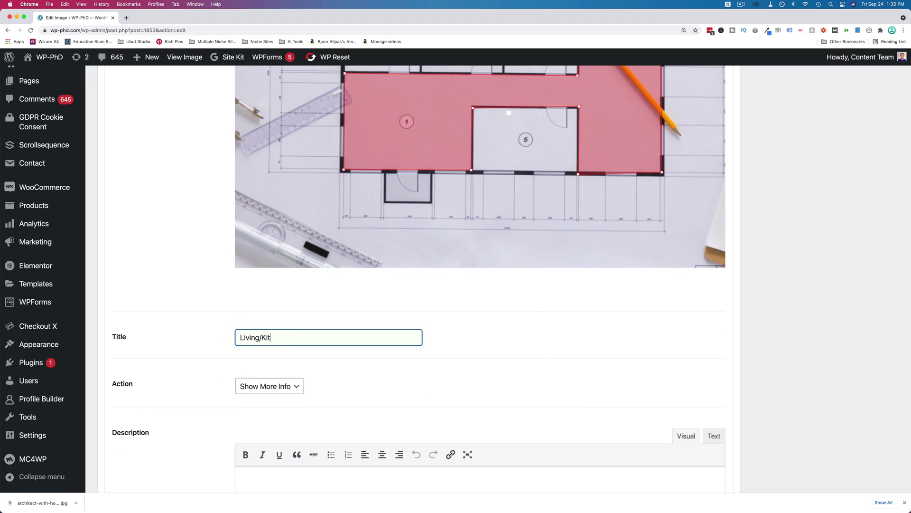
{"action": "type", "text": "Kitchen"}
{"action": "left_click", "coordinate": [260, 337]}
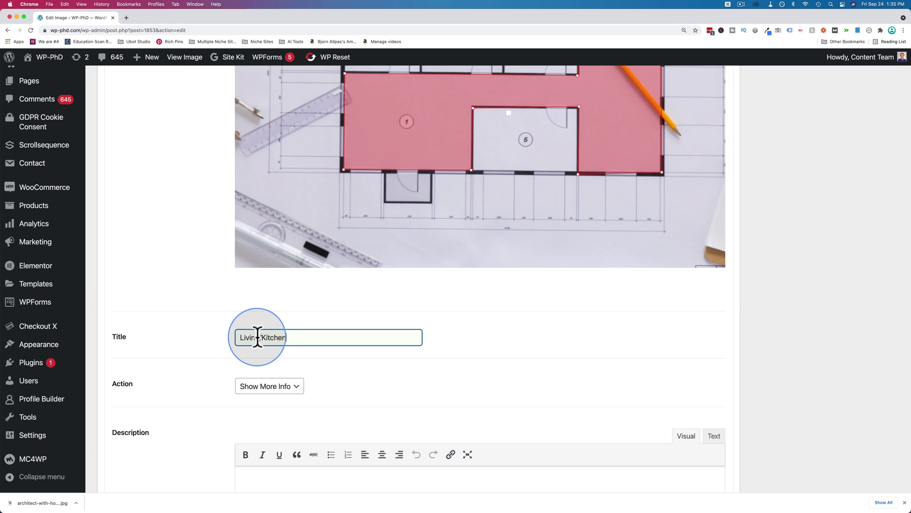
{"action": "type", "text": "Room"}
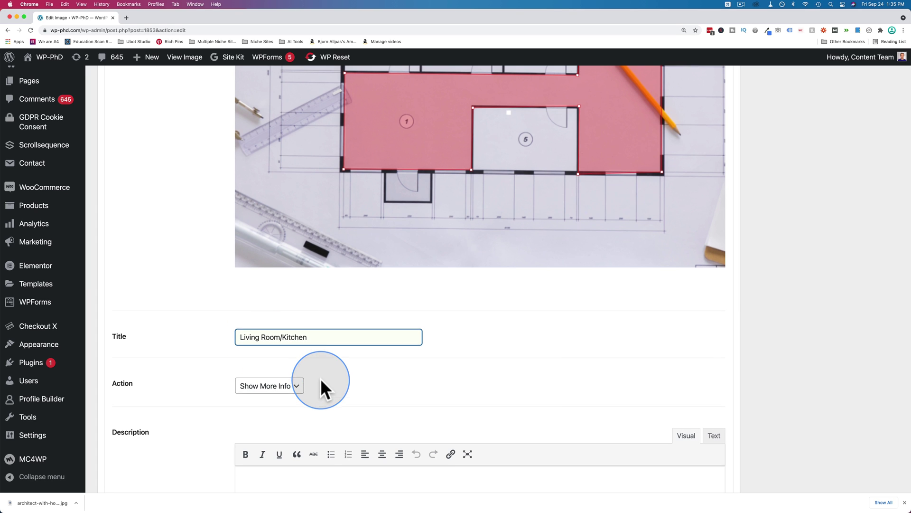
Give the area the description 'This is the living room.'
{"action": "scroll", "coordinate": [320, 378], "scroll_direction": "down", "scroll_amount": 5}
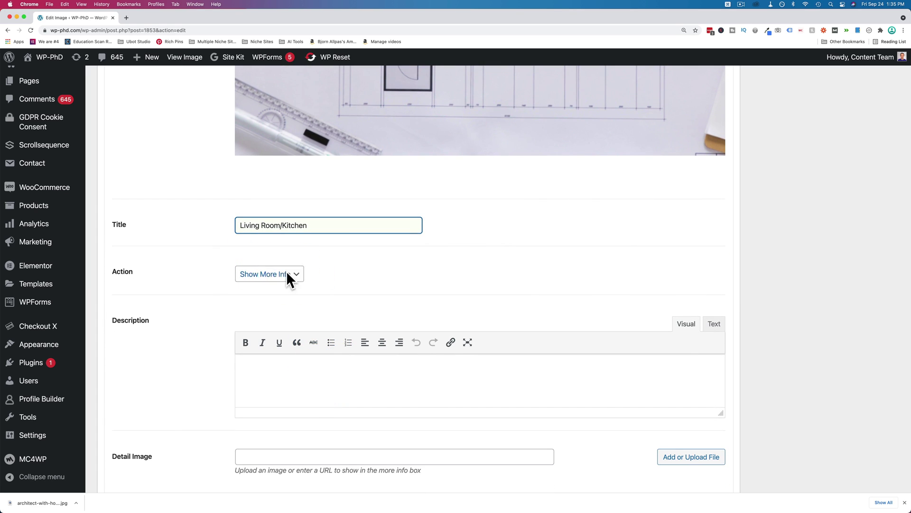
{"action": "scroll", "coordinate": [291, 294], "scroll_direction": "down", "scroll_amount": 2}
{"action": "left_click", "coordinate": [254, 311]}
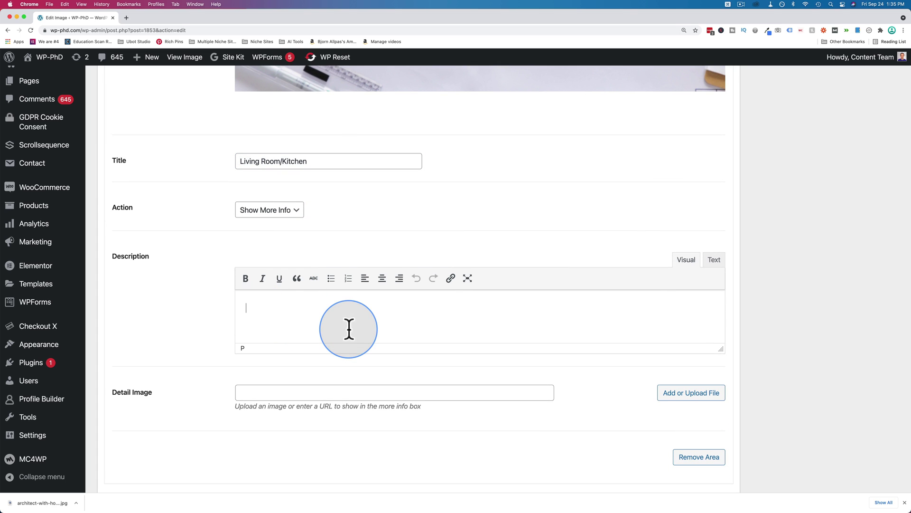
{"action": "type", "text": "This is the living room."}
{"action": "scroll", "coordinate": [231, 338], "scroll_direction": "down", "scroll_amount": 2}
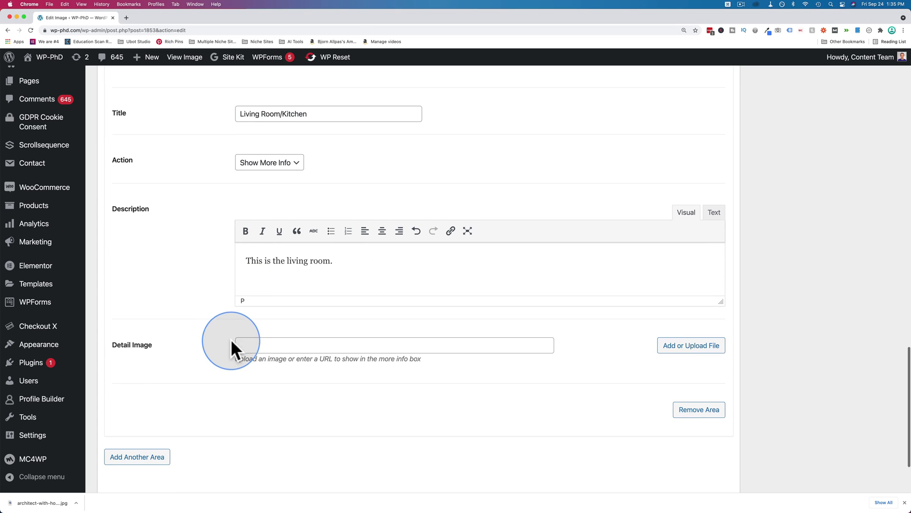
Set a free living-room photo found by searching 'couch' as the area's detail image
{"action": "left_click", "coordinate": [676, 349]}
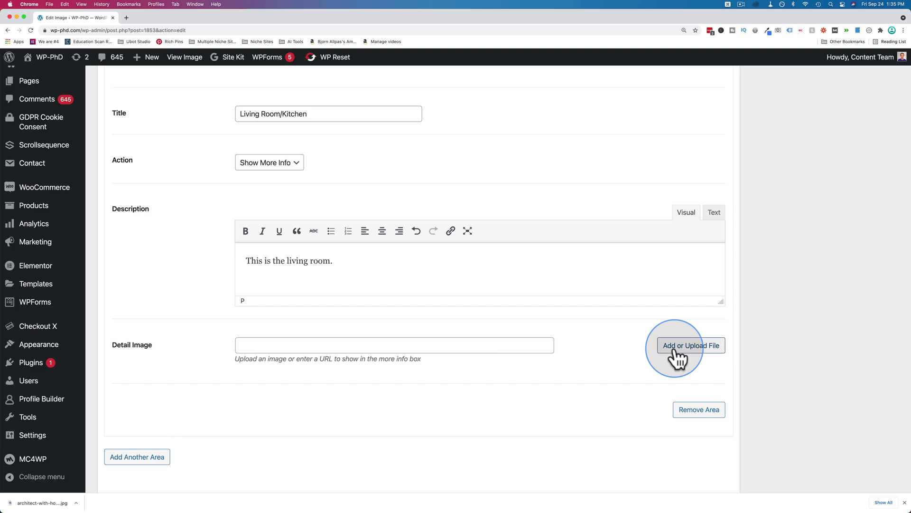
{"action": "left_click", "coordinate": [148, 101]}
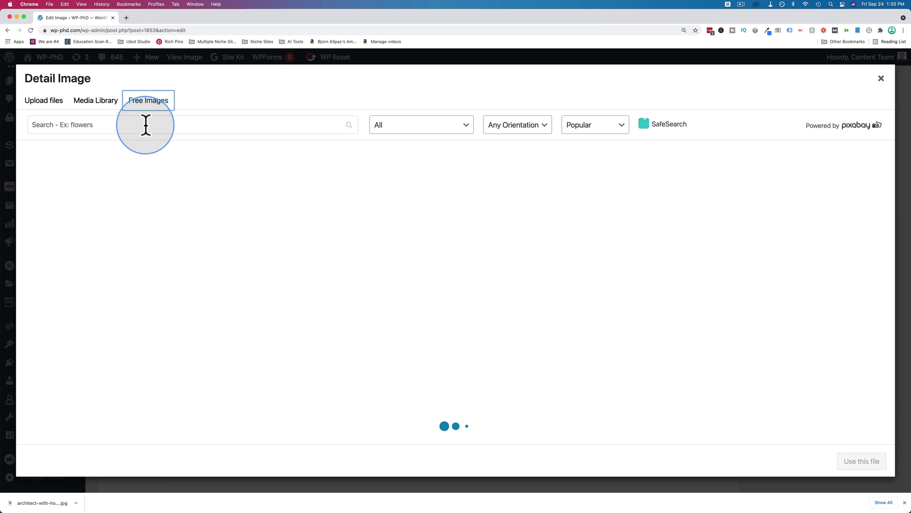
{"action": "left_click", "coordinate": [146, 125]}
{"action": "type", "text": "couch"}
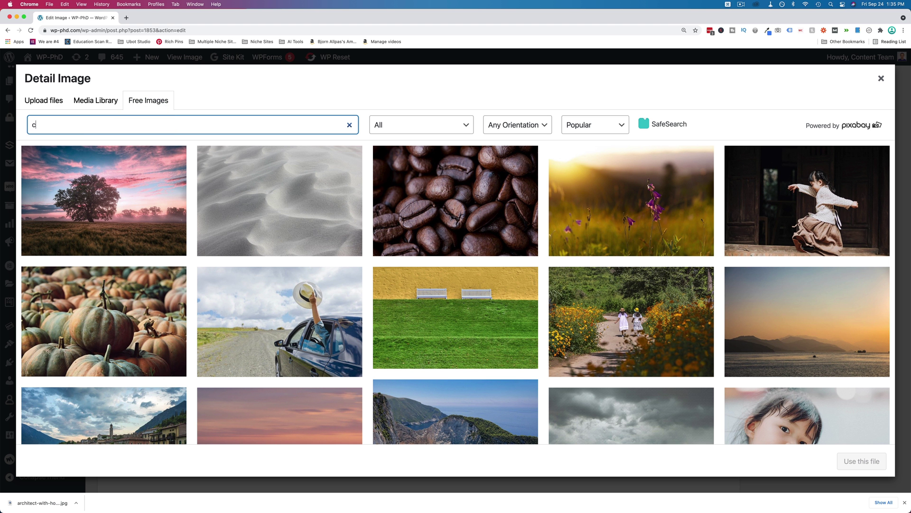
{"action": "left_click", "coordinate": [120, 197]}
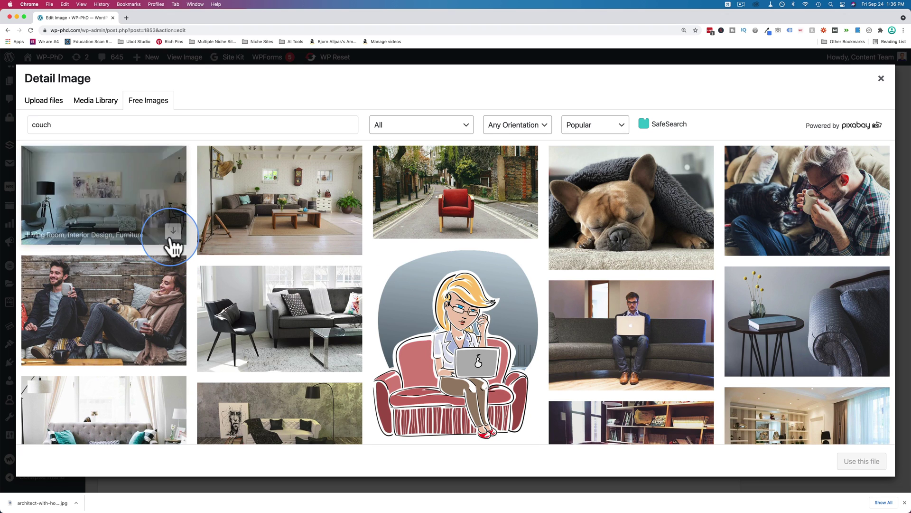
{"action": "left_click", "coordinate": [172, 233]}
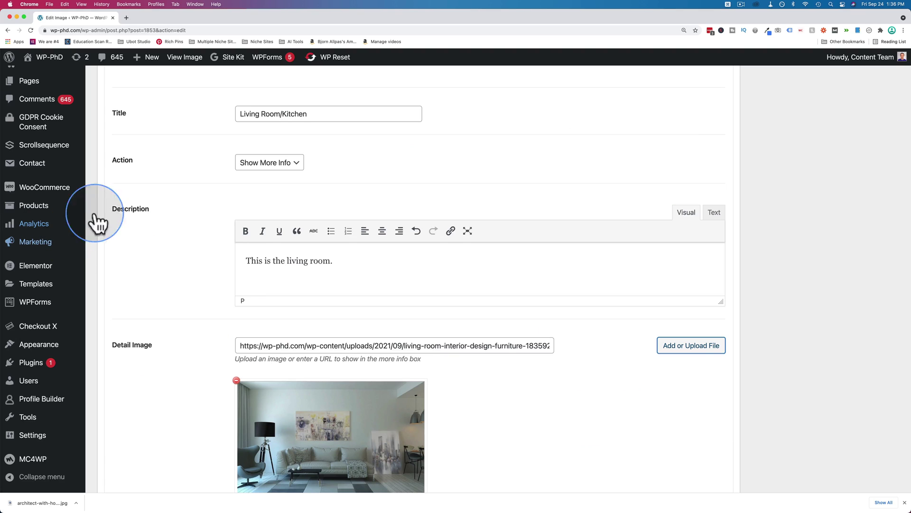
{"action": "scroll", "coordinate": [451, 439], "scroll_direction": "down", "scroll_amount": 3}
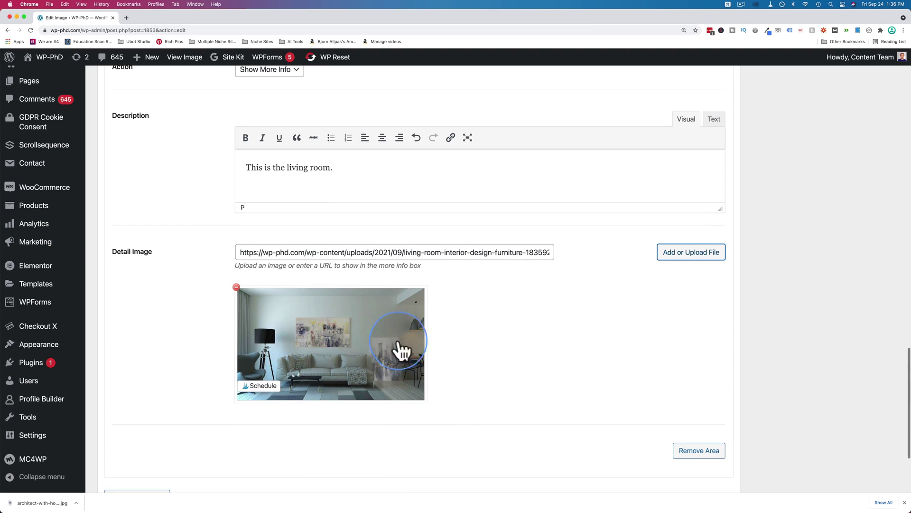
{"action": "scroll", "coordinate": [546, 344], "scroll_direction": "down", "scroll_amount": 3}
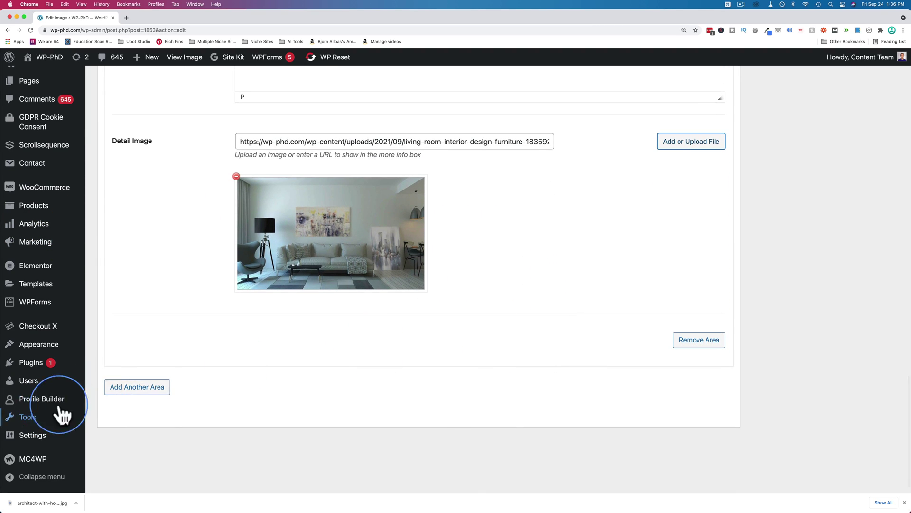
Add a second area and draw a four-corner rectangle over room 2, then fine-tune it
{"action": "left_click", "coordinate": [138, 386]}
{"action": "scroll", "coordinate": [385, 301], "scroll_direction": "right", "scroll_amount": 10}
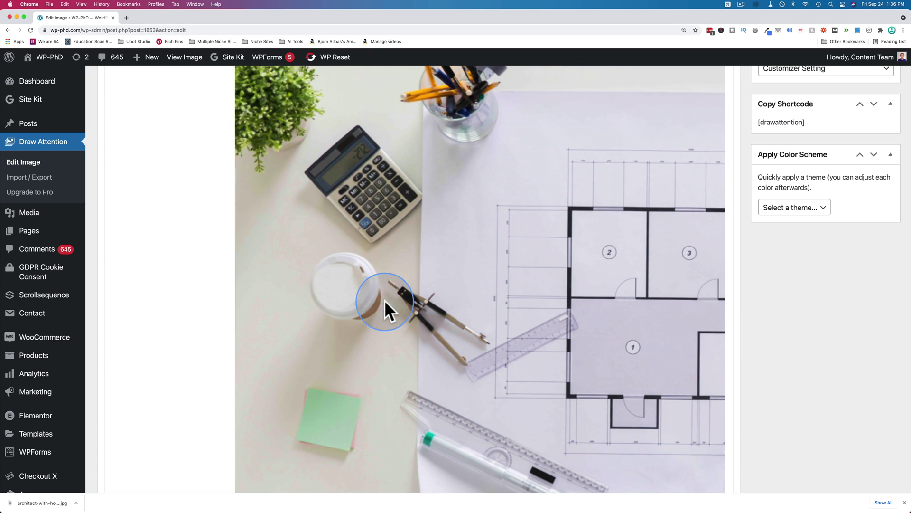
{"action": "left_click", "coordinate": [383, 297]}
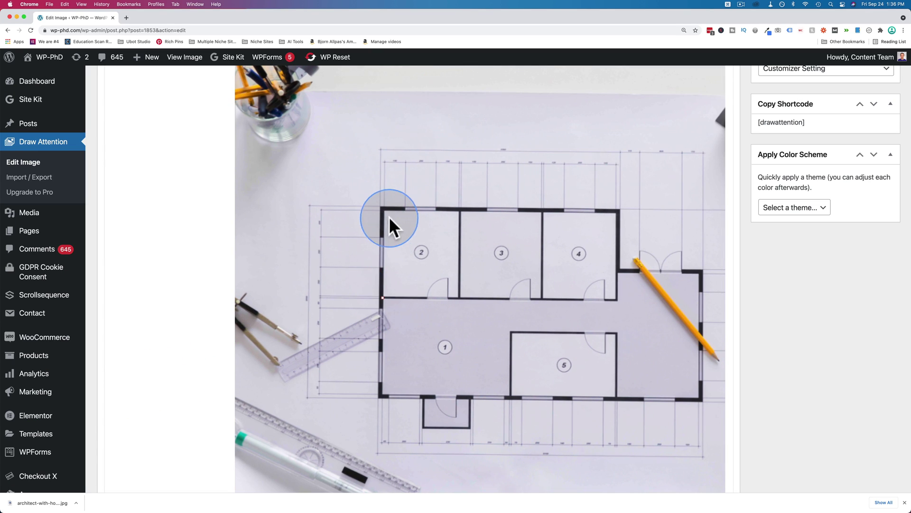
{"action": "left_click", "coordinate": [383, 208]}
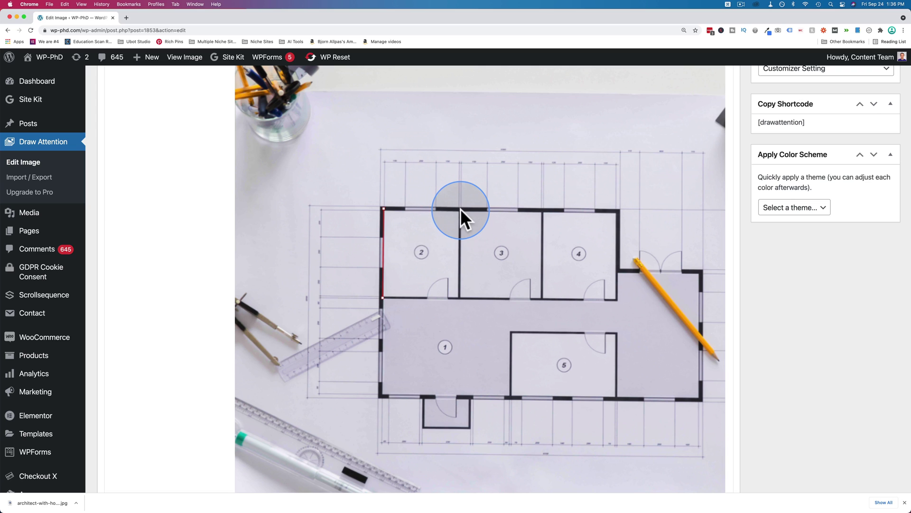
{"action": "left_click", "coordinate": [460, 209]}
{"action": "left_click", "coordinate": [460, 297]}
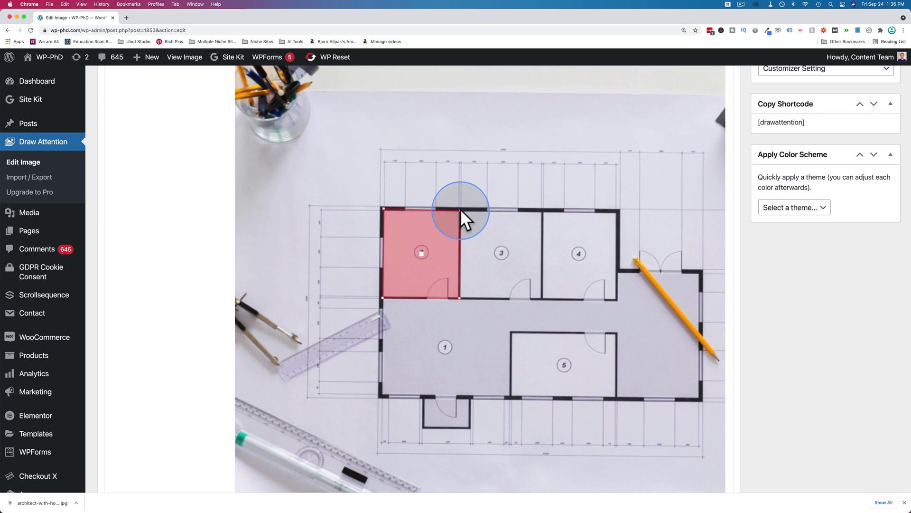
{"action": "mouse_move", "coordinate": [460, 208]}
{"action": "left_mouse_down"}
{"action": "mouse_move", "coordinate": [406, 197]}
{"action": "mouse_move", "coordinate": [474, 218]}
{"action": "mouse_move", "coordinate": [461, 210]}
{"action": "left_mouse_up"}
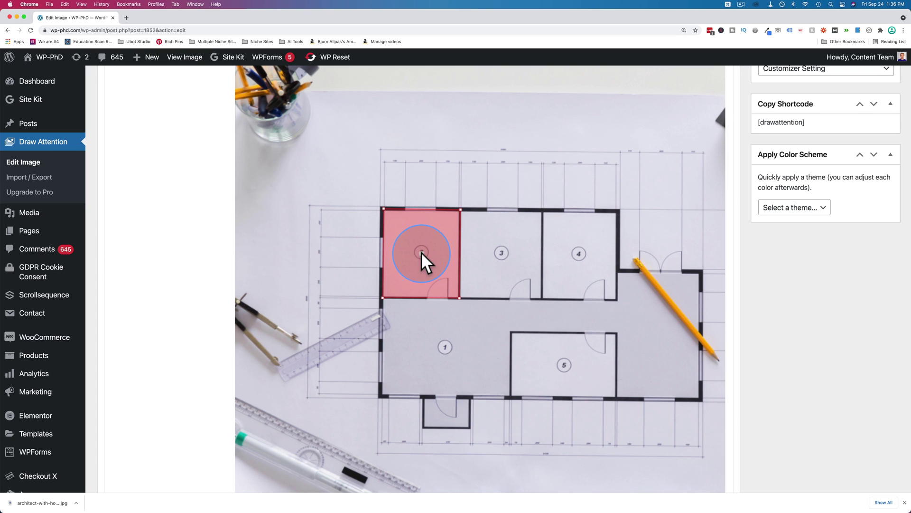
{"action": "mouse_move", "coordinate": [420, 252]}
{"action": "left_mouse_down"}
{"action": "mouse_move", "coordinate": [469, 223]}
{"action": "mouse_move", "coordinate": [400, 152]}
{"action": "mouse_move", "coordinate": [457, 257]}
{"action": "mouse_move", "coordinate": [419, 251]}
{"action": "left_mouse_up"}
Title the second area 'Baby's Room'
{"action": "scroll", "coordinate": [320, 281], "scroll_direction": "down", "scroll_amount": 5}
{"action": "scroll", "coordinate": [320, 281], "scroll_direction": "down", "scroll_amount": 1}
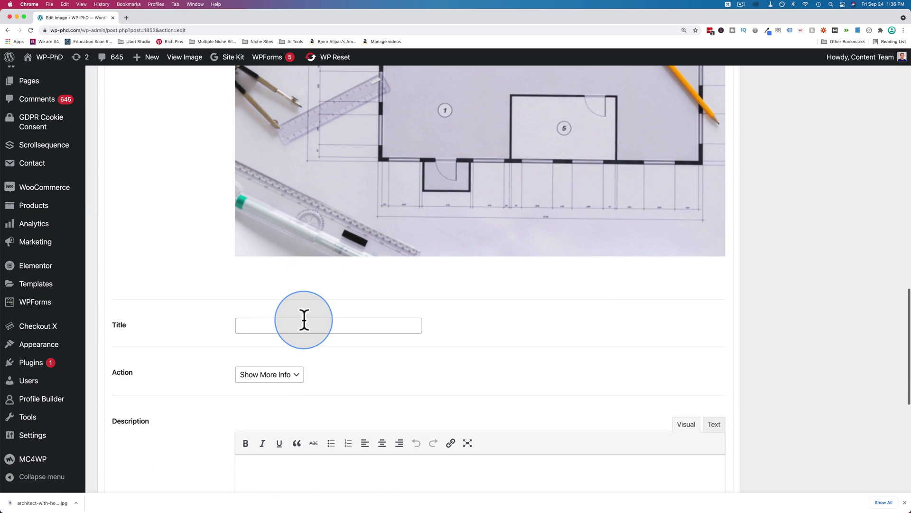
{"action": "left_click", "coordinate": [331, 332]}
{"action": "type", "text": "Baby's Room"}
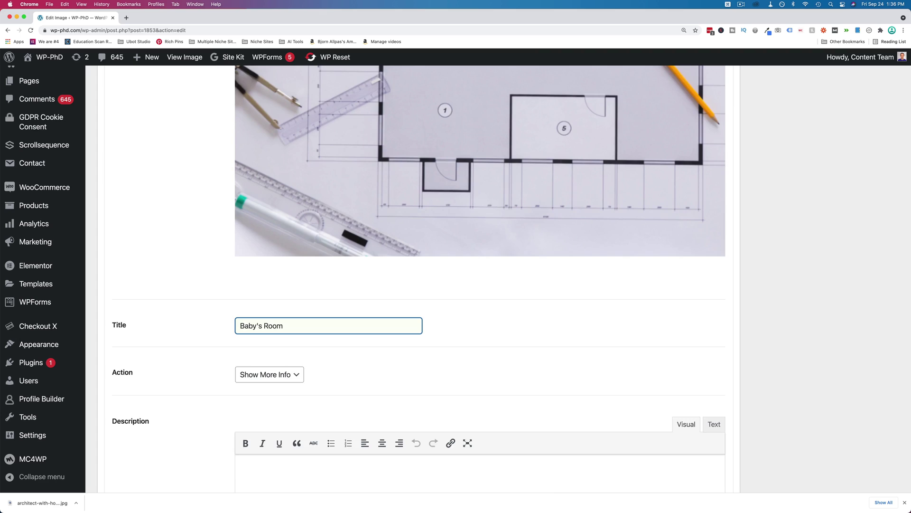
{"action": "scroll", "coordinate": [307, 259], "scroll_direction": "down", "scroll_amount": 6}
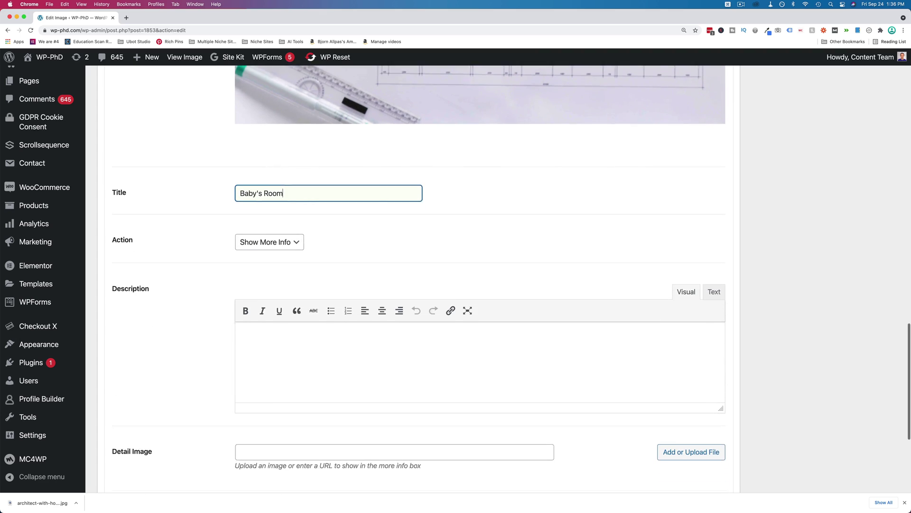
{"action": "left_click", "coordinate": [292, 229]}
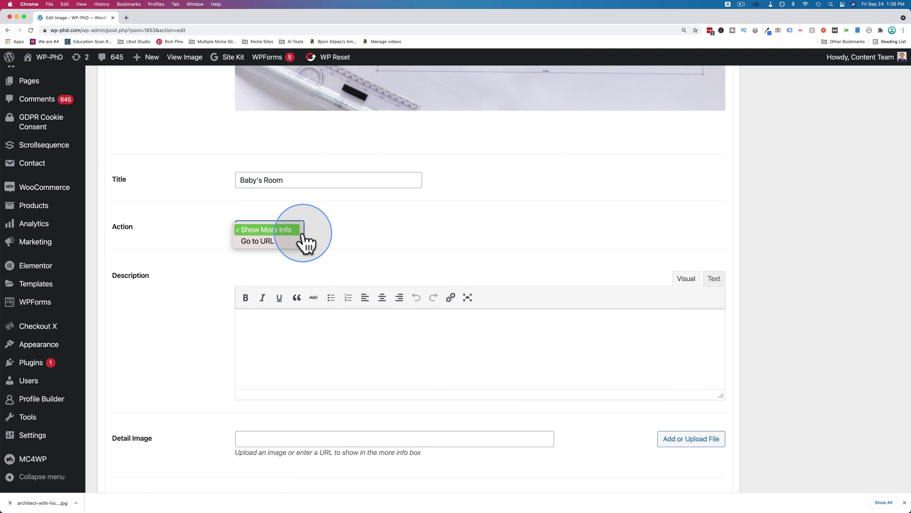
{"action": "left_click", "coordinate": [275, 241]}
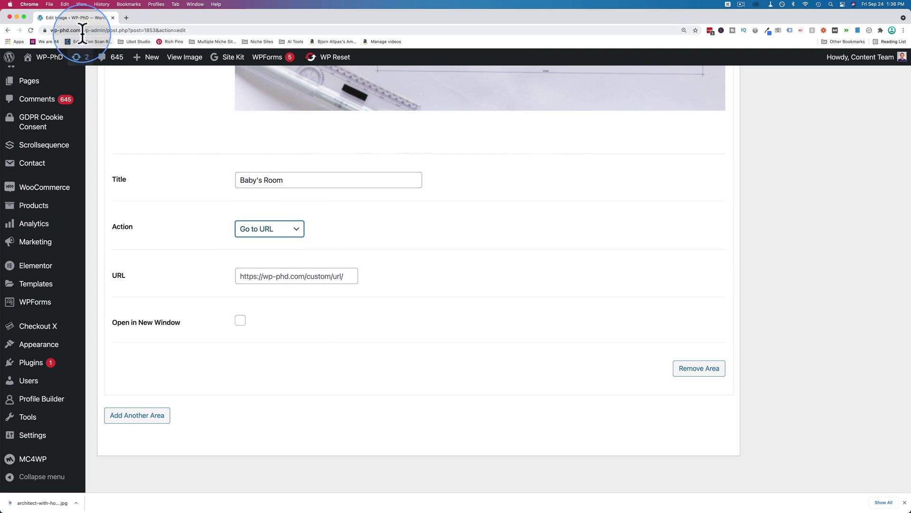
{"action": "left_click", "coordinate": [50, 30]}
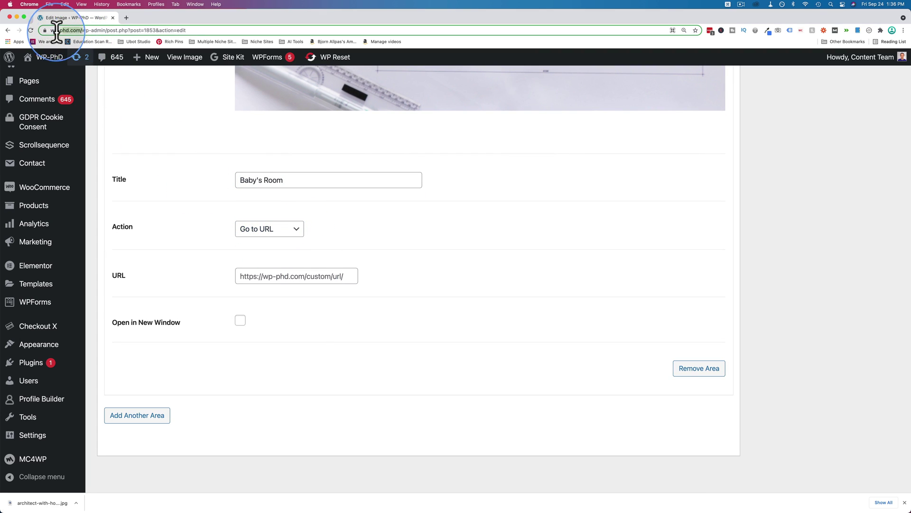
{"action": "left_click", "coordinate": [261, 277]}
{"action": "key", "text": "BackSpace"}
{"action": "key", "text": "BackSpace"}
{"action": "key", "text": "BackSpace"}
{"action": "key", "text": "BackSpace"}
{"action": "key", "text": "BackSpace"}
{"action": "key", "text": "BackSpace"}
{"action": "key", "text": "BackSpace"}
{"action": "key", "text": "BackSpace"}
{"action": "key", "text": "BackSpace"}
{"action": "key", "text": "BackSpace"}
{"action": "key", "text": "BackSpace"}
{"action": "left_click", "coordinate": [201, 289]}
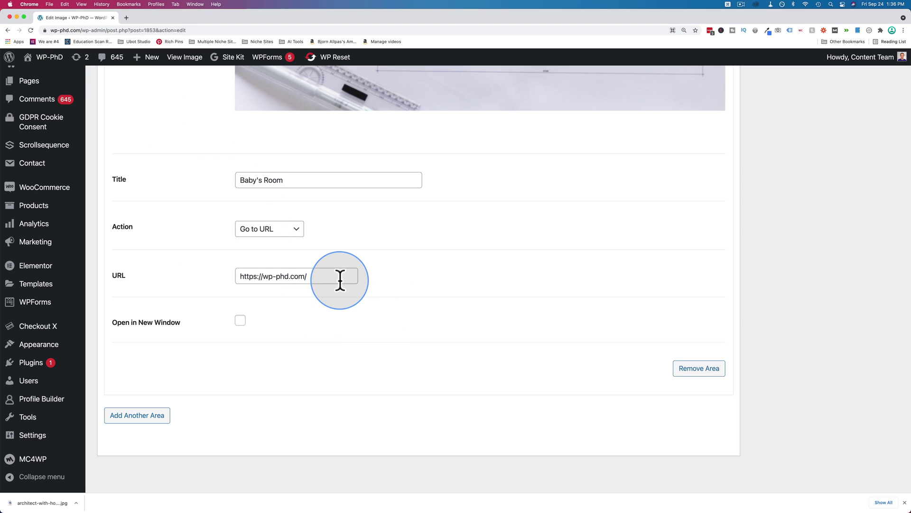
Add a third area and draw its rectangular outline over room 3
{"action": "left_click", "coordinate": [147, 416]}
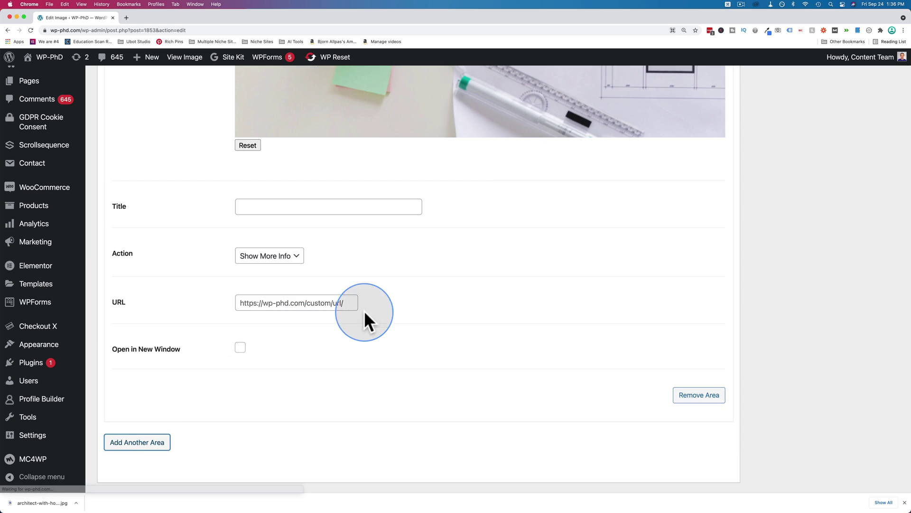
{"action": "scroll", "coordinate": [375, 308], "scroll_direction": "up", "scroll_amount": 5}
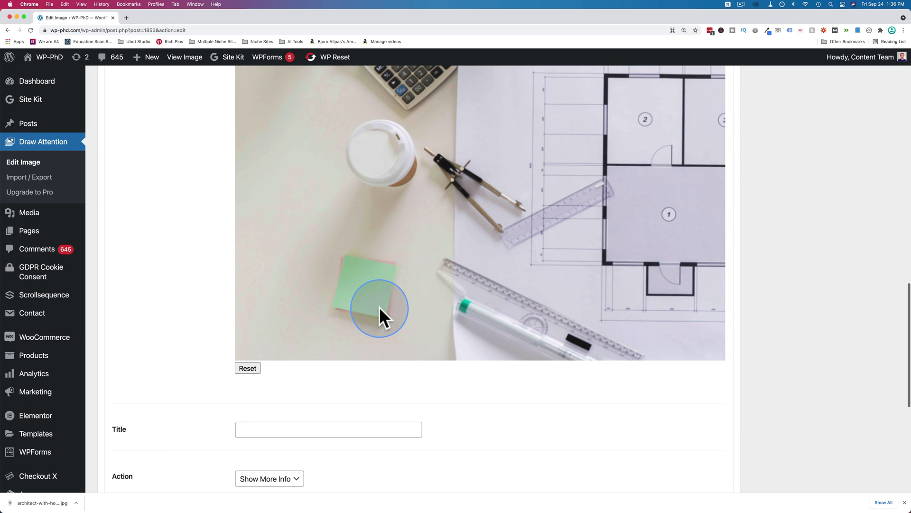
{"action": "scroll", "coordinate": [380, 307], "scroll_direction": "up", "scroll_amount": 10}
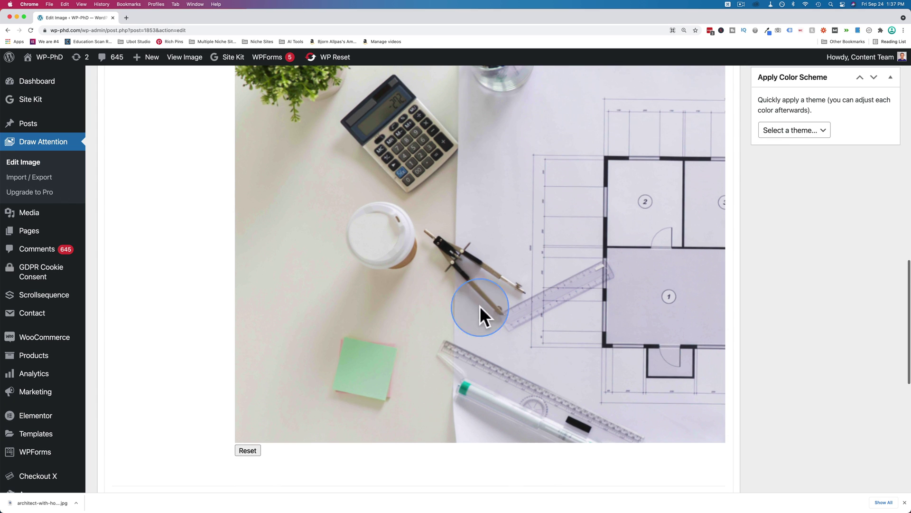
{"action": "scroll", "coordinate": [508, 306], "scroll_direction": "right", "scroll_amount": 3}
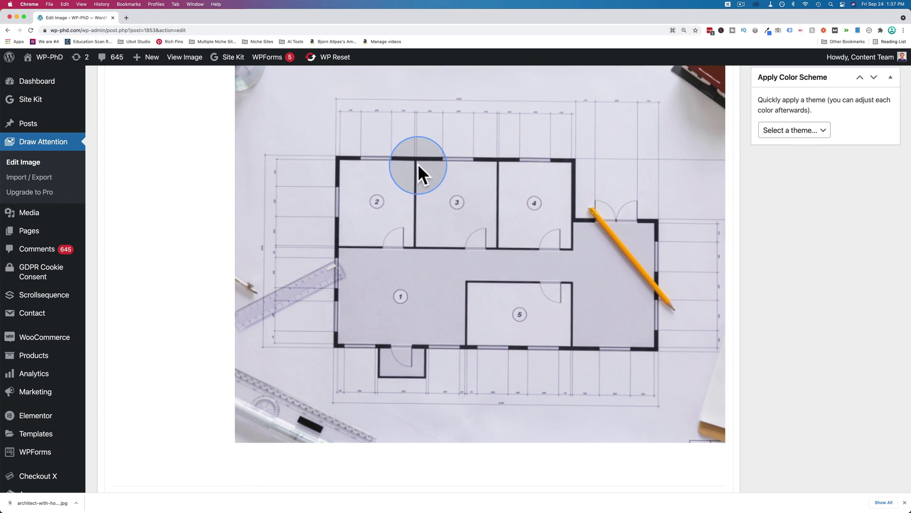
{"action": "left_click", "coordinate": [415, 248]}
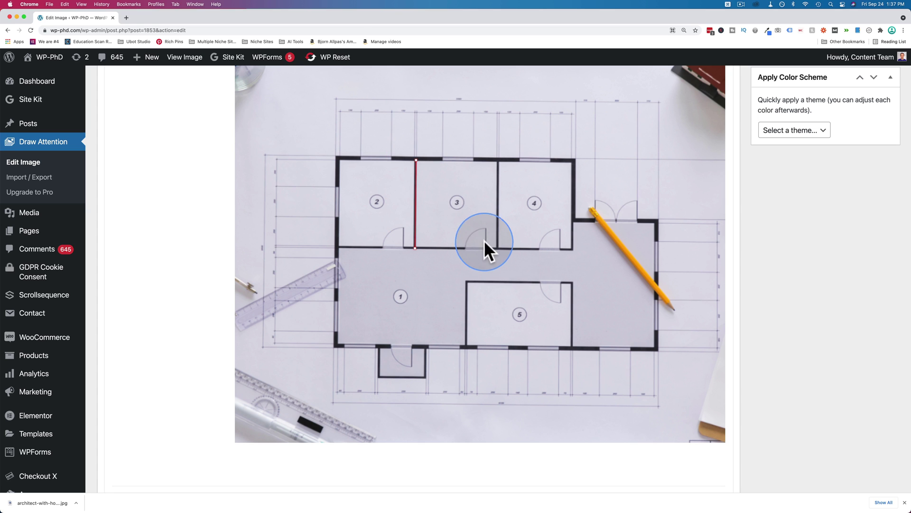
{"action": "left_click", "coordinate": [497, 248]}
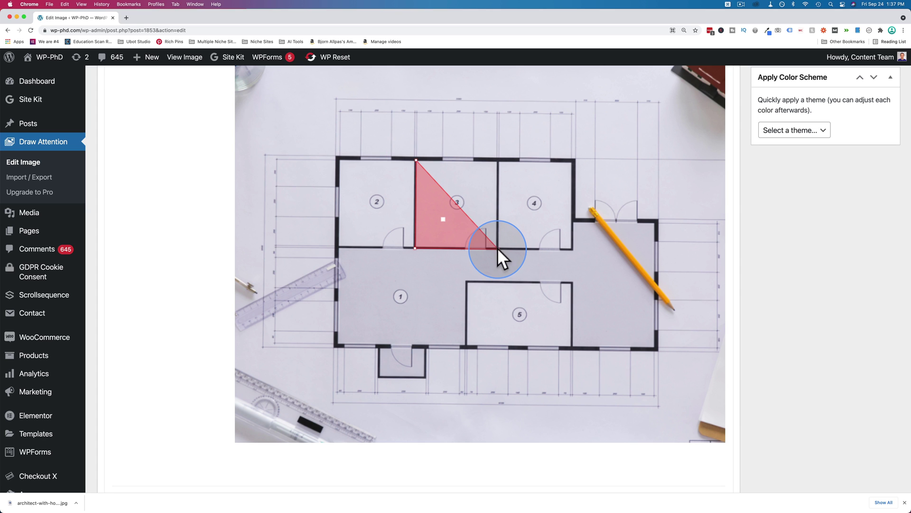
{"action": "left_click", "coordinate": [498, 161]}
{"action": "scroll", "coordinate": [195, 332], "scroll_direction": "down", "scroll_amount": 2}
Title the third area 'Middle Child's Room', keeping its action as Show More Info
{"action": "scroll", "coordinate": [195, 331], "scroll_direction": "down", "scroll_amount": 4}
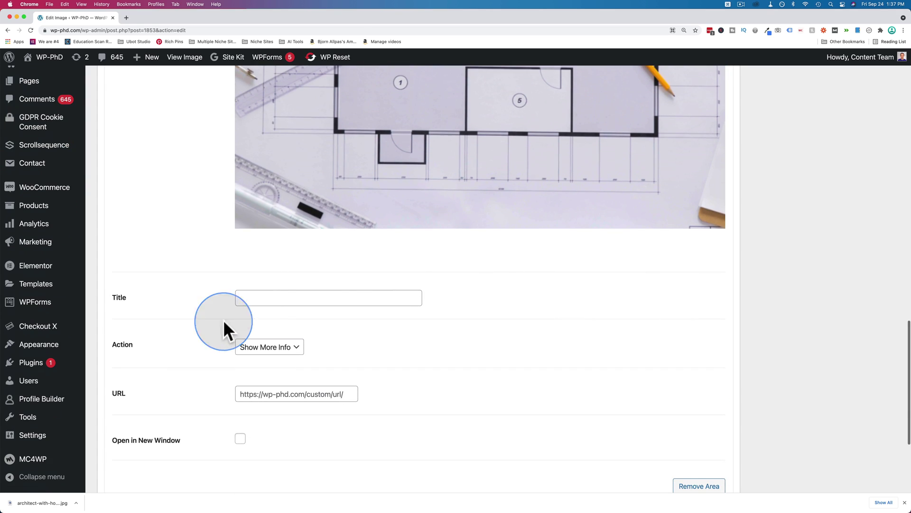
{"action": "left_click", "coordinate": [270, 301]}
{"action": "type", "text": "Middle Child's Room"}
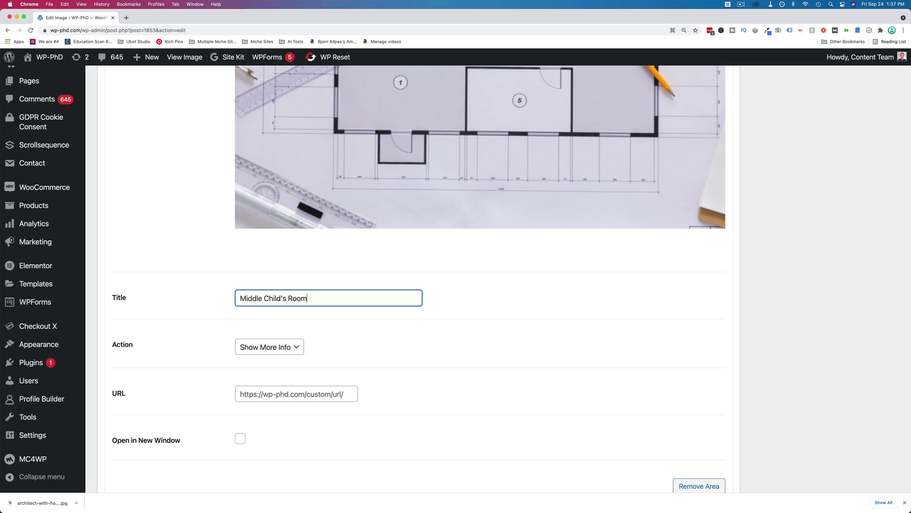
{"action": "scroll", "coordinate": [286, 317], "scroll_direction": "down", "scroll_amount": 2}
{"action": "left_click", "coordinate": [284, 257]}
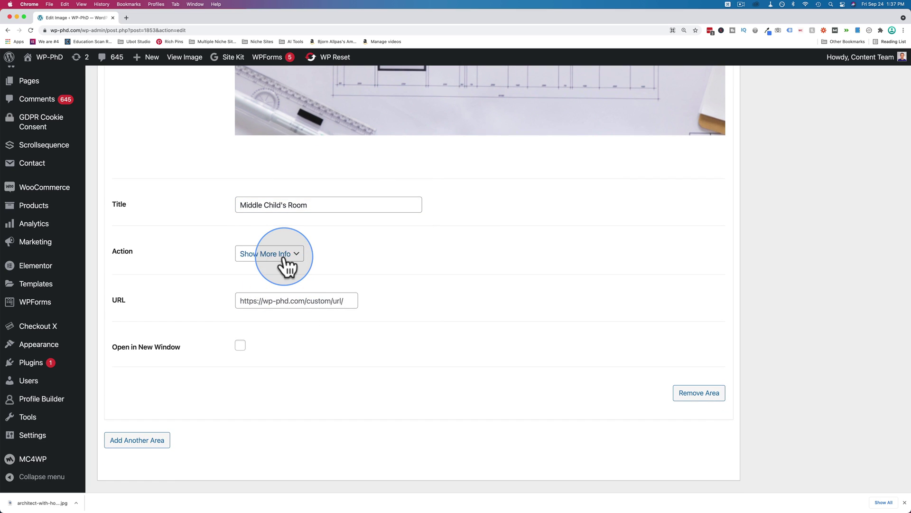
{"action": "left_click", "coordinate": [285, 257]}
{"action": "left_click", "coordinate": [271, 266]}
{"action": "left_click", "coordinate": [290, 259]}
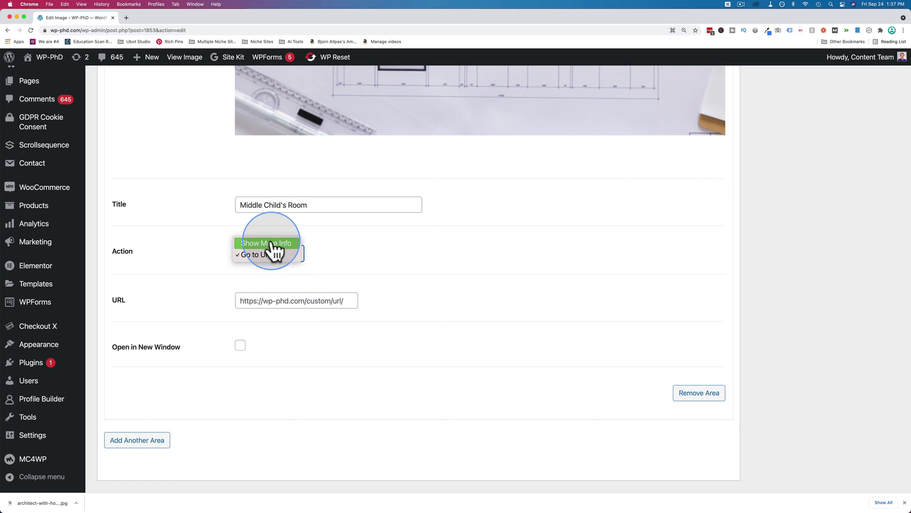
{"action": "left_click", "coordinate": [273, 244]}
{"action": "scroll", "coordinate": [275, 213], "scroll_direction": "down", "scroll_amount": 2}
Copy the title 'Middle Child's Room' into the area's description
{"action": "left_click", "coordinate": [295, 97]}
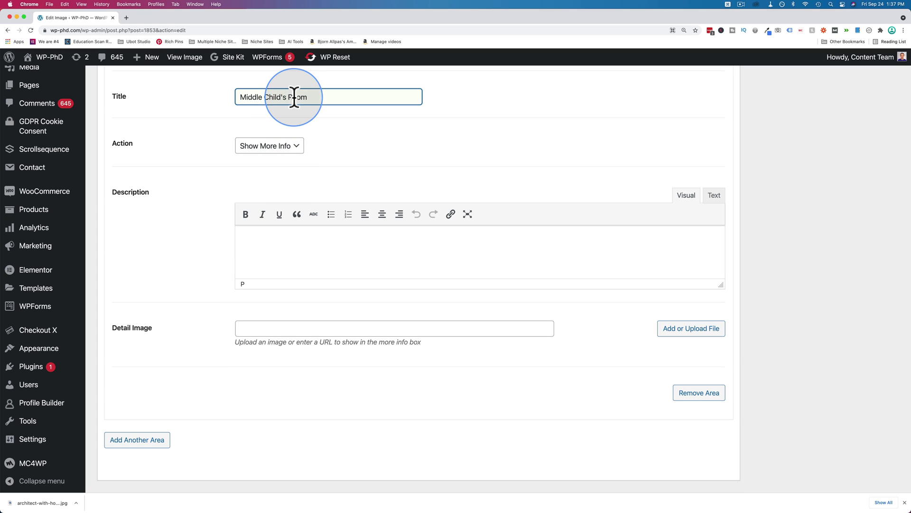
{"action": "key", "text": "super+a"}
{"action": "key", "text": "super+c"}
{"action": "left_click", "coordinate": [276, 236]}
{"action": "key", "text": "super+v"}
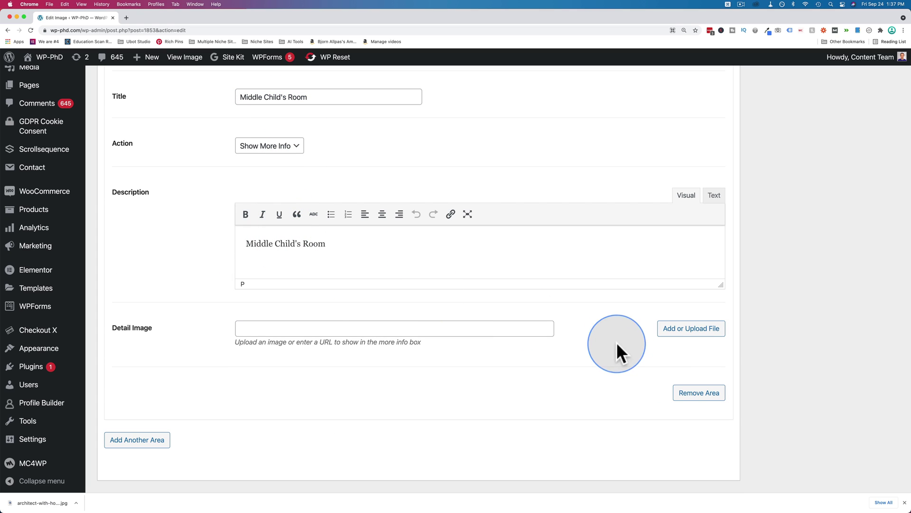
Set a free children-studying photo found by searching 'kid's room' as the detail image
{"action": "left_click", "coordinate": [675, 330]}
{"action": "left_click", "coordinate": [148, 99]}
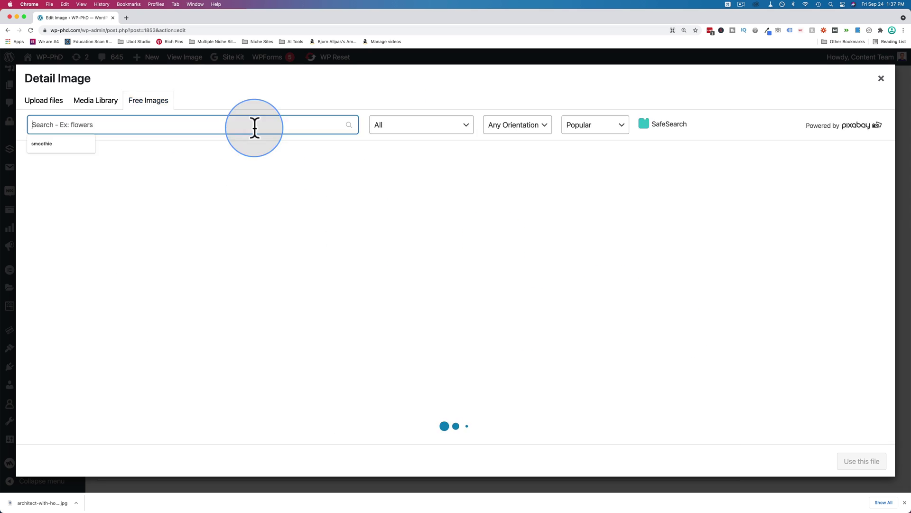
{"action": "type", "text": "kid"}
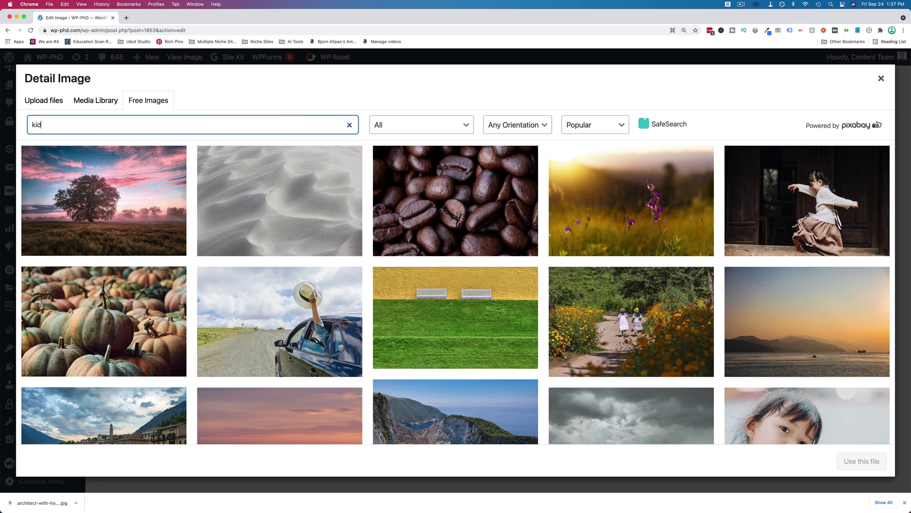
{"action": "type", "text": "'s room"}
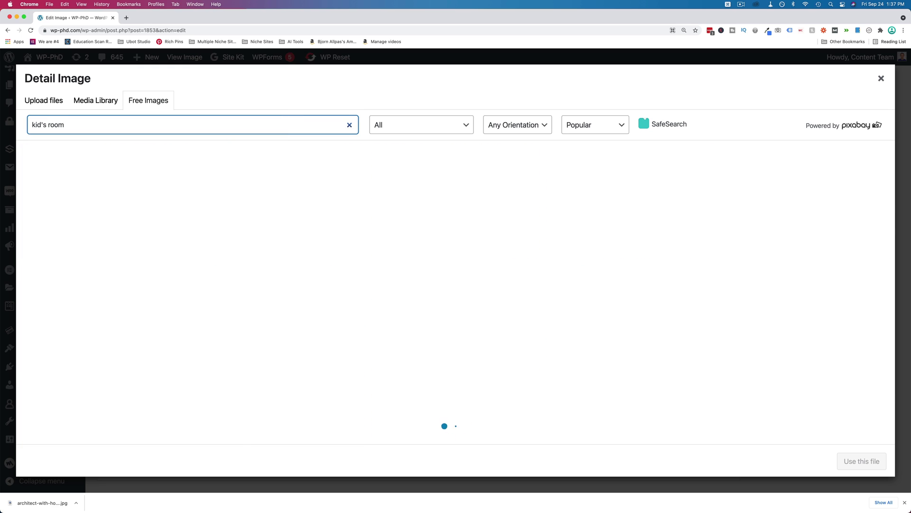
{"action": "left_click", "coordinate": [346, 255]}
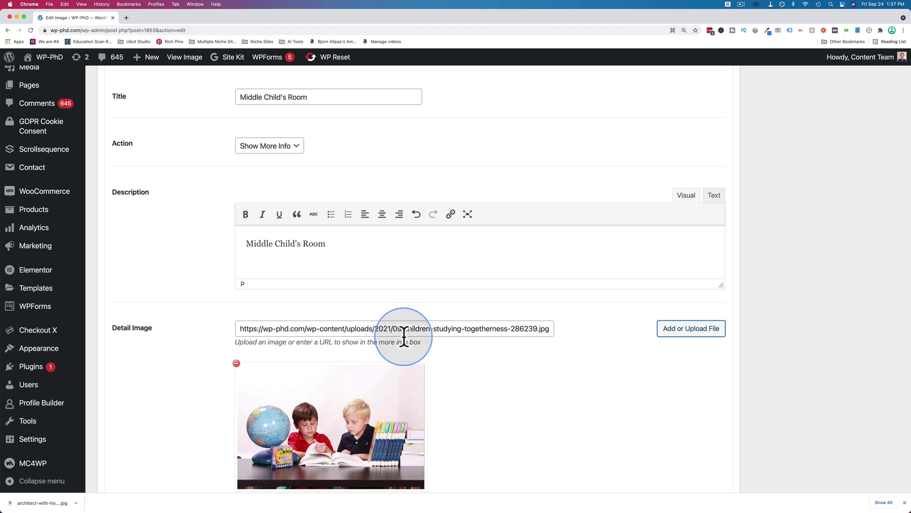
{"action": "scroll", "coordinate": [542, 366], "scroll_direction": "down", "scroll_amount": 5}
Add a fourth area and draw a rectangle over room 4
{"action": "left_click", "coordinate": [143, 418]}
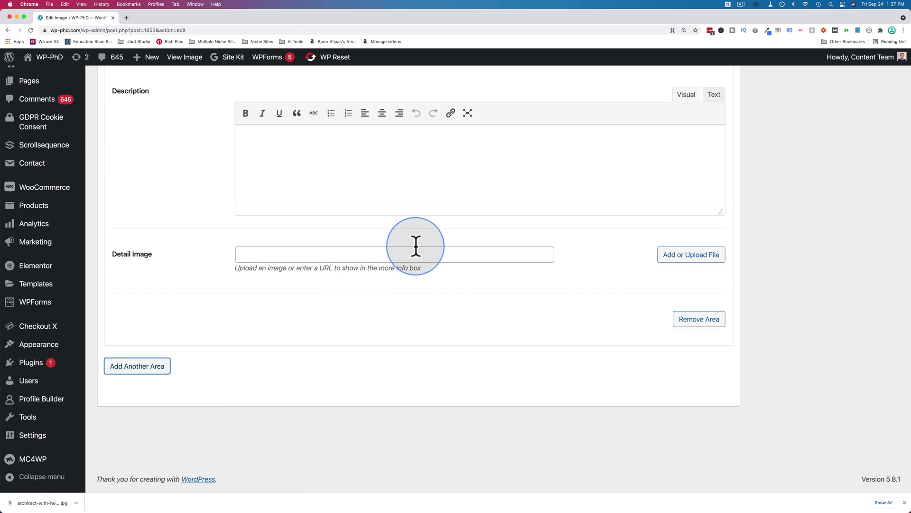
{"action": "scroll", "coordinate": [415, 244], "scroll_direction": "up", "scroll_amount": 9}
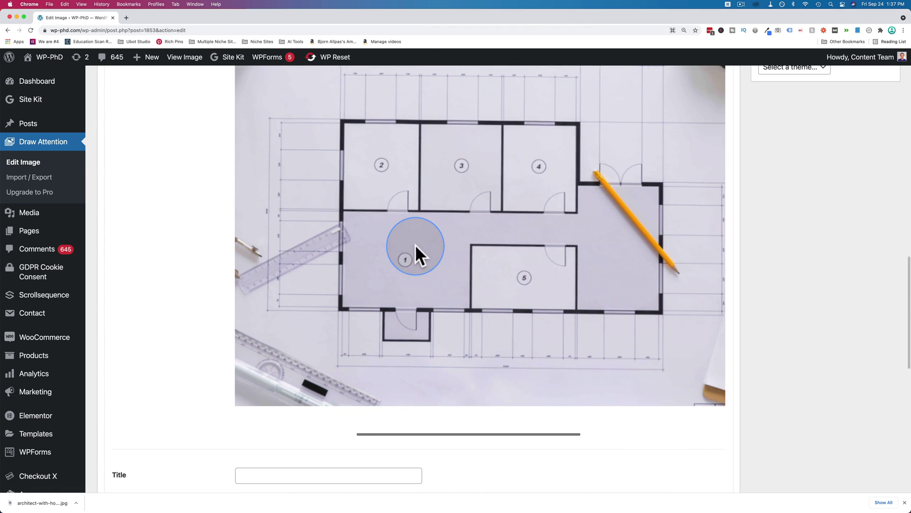
{"action": "left_click", "coordinate": [490, 124]}
{"action": "left_click", "coordinate": [490, 211]}
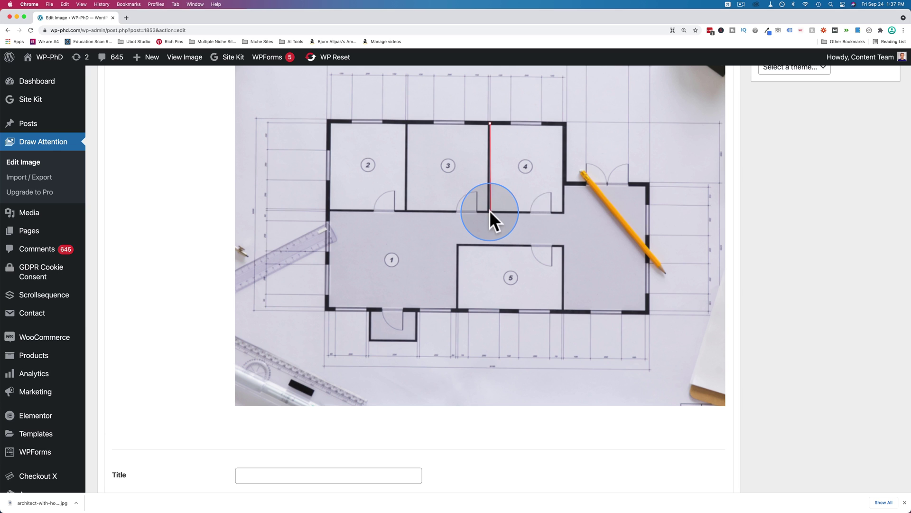
{"action": "left_click", "coordinate": [565, 213]}
{"action": "left_click", "coordinate": [565, 124]}
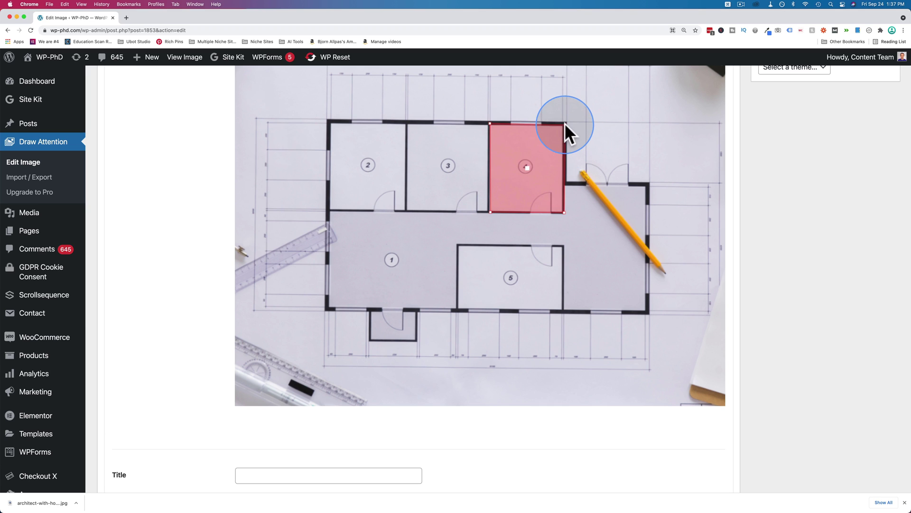
Title the room 4 area 'Eldest Child's Room'
{"action": "scroll", "coordinate": [443, 264], "scroll_direction": "down", "scroll_amount": 7}
{"action": "left_click", "coordinate": [312, 163]}
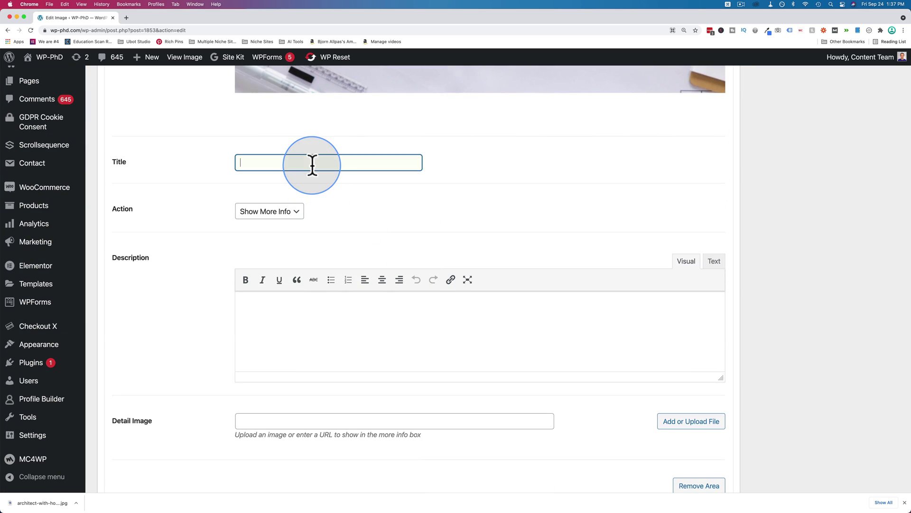
{"action": "type", "text": "Eldest Child's Room"}
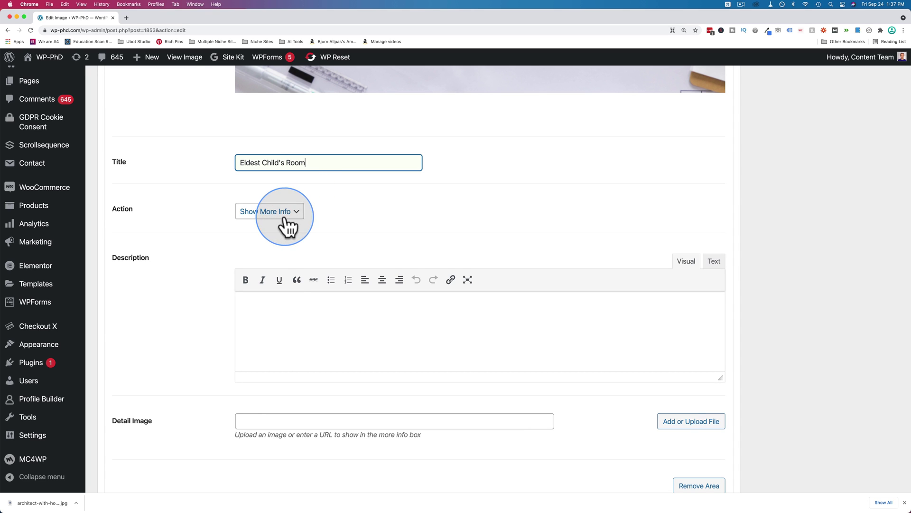
{"action": "scroll", "coordinate": [284, 247], "scroll_direction": "down", "scroll_amount": 1}
Paste 'Eldest Child's Room' into the area's description
{"action": "key", "text": "super+a"}
{"action": "left_click", "coordinate": [288, 302]}
{"action": "key", "text": "super+v"}
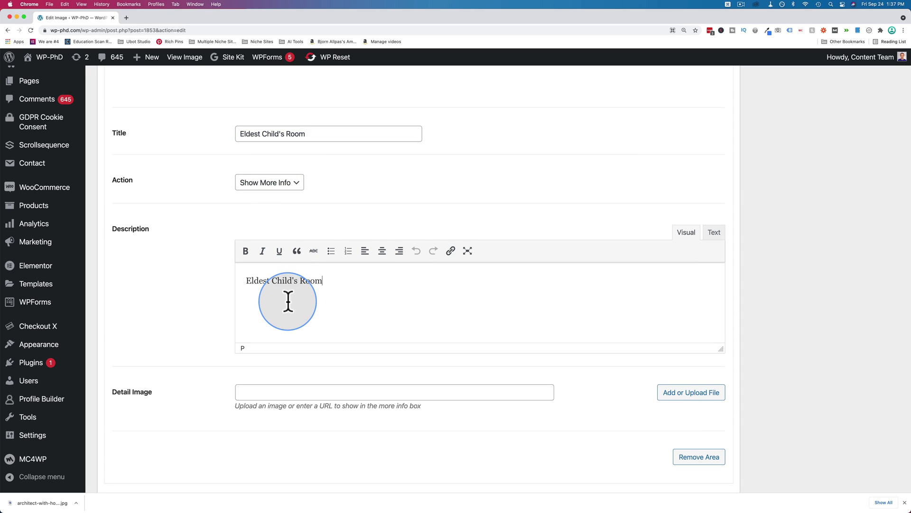
{"action": "scroll", "coordinate": [287, 301], "scroll_direction": "down", "scroll_amount": 3}
Search free images for 'child' and set the attic kids' bedroom photo as the Eldest Child's Room detail image
{"action": "left_click", "coordinate": [657, 292]}
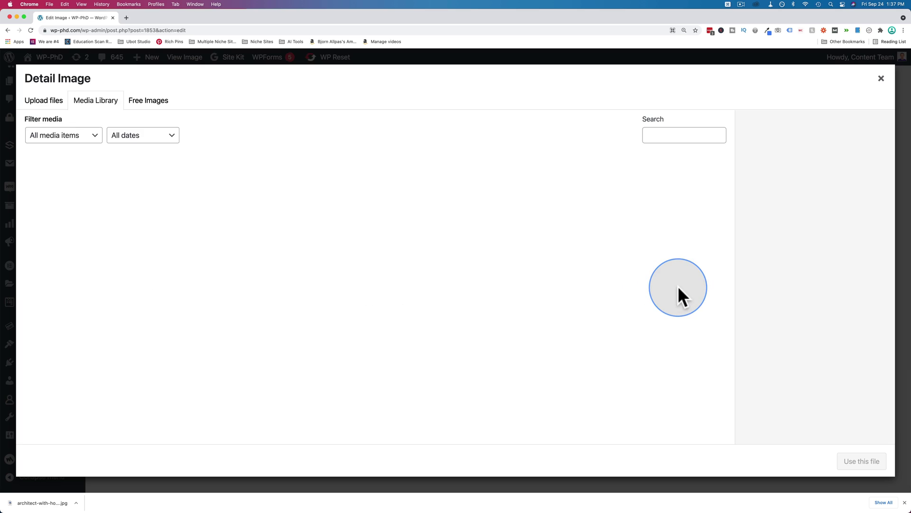
{"action": "left_click", "coordinate": [148, 101]}
{"action": "left_click", "coordinate": [181, 126]}
{"action": "type", "text": "child's room"}
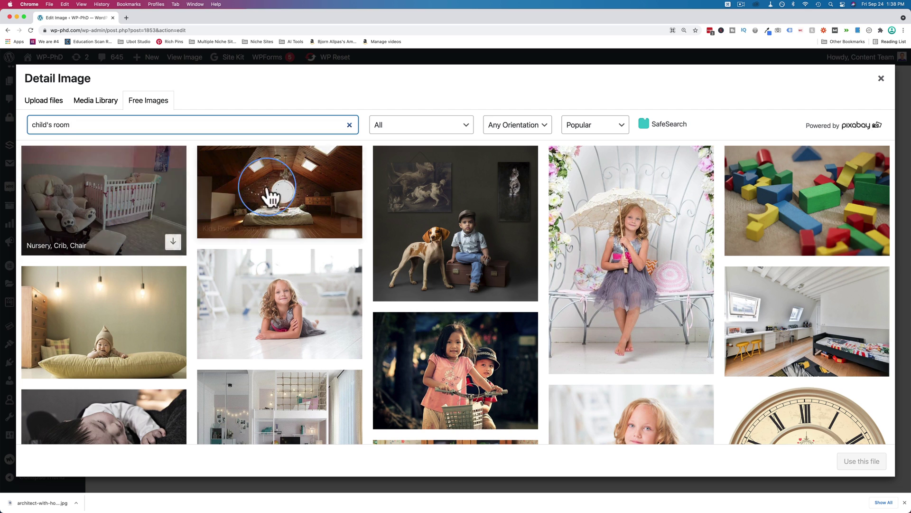
{"action": "left_click", "coordinate": [350, 225]}
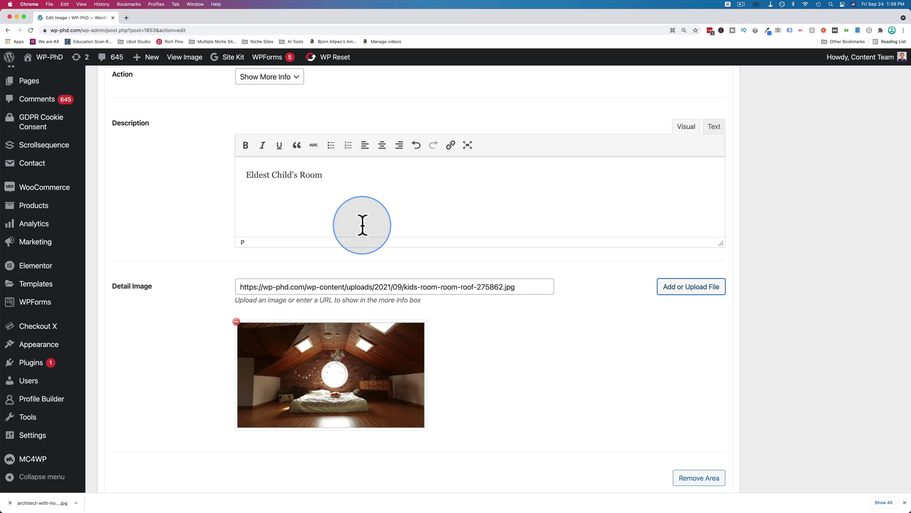
{"action": "scroll", "coordinate": [505, 326], "scroll_direction": "down", "scroll_amount": 5}
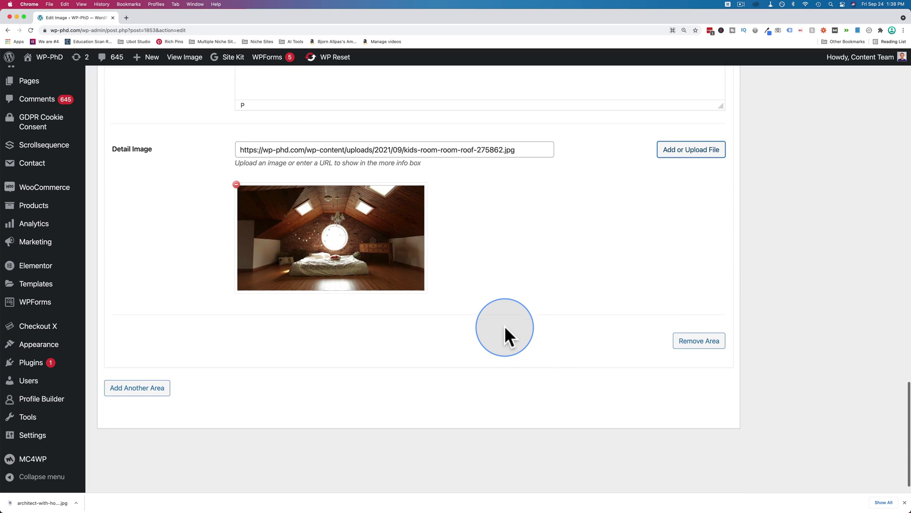
Add a new hotspot area and trace the coffee cup's rim, right side and lower edge
{"action": "left_click", "coordinate": [135, 391]}
{"action": "scroll", "coordinate": [217, 273], "scroll_direction": "up", "scroll_amount": 10}
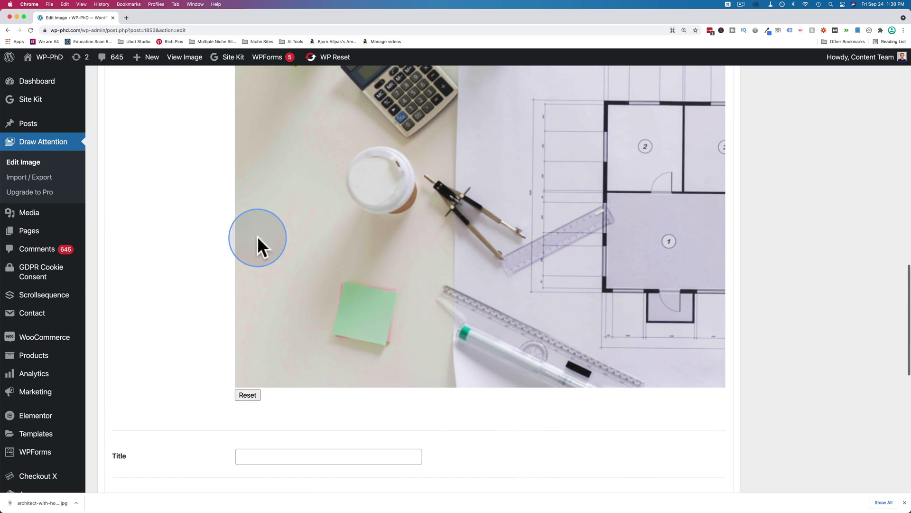
{"action": "left_click", "coordinate": [375, 147]}
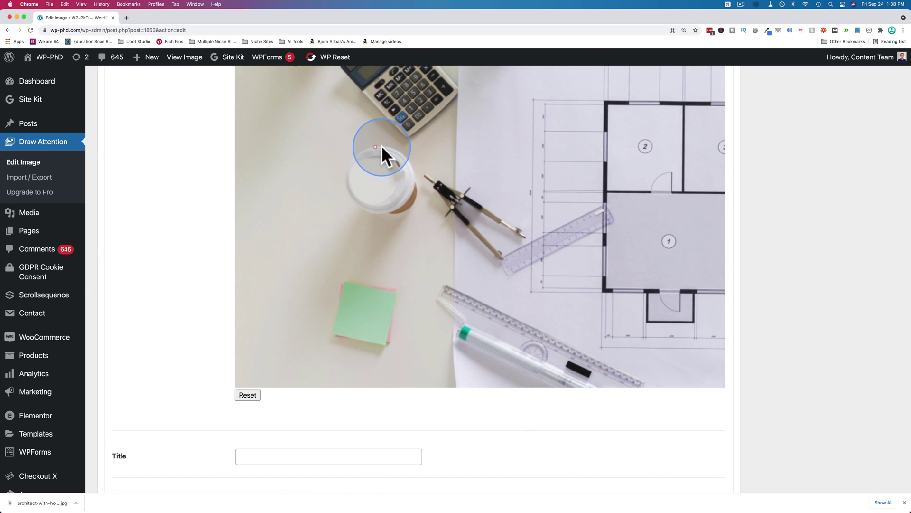
{"action": "left_click", "coordinate": [386, 147]}
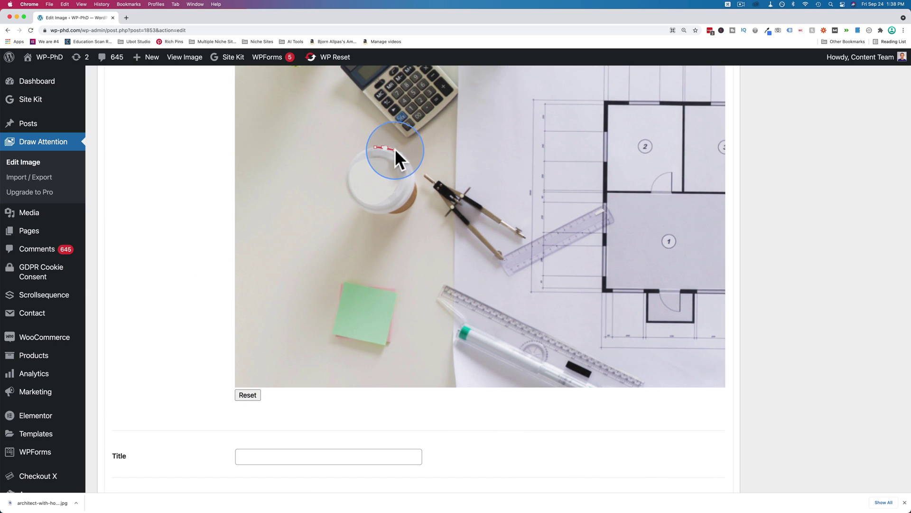
{"action": "left_click", "coordinate": [395, 152]}
{"action": "left_click", "coordinate": [400, 155]}
{"action": "left_click", "coordinate": [406, 159]}
{"action": "left_click", "coordinate": [410, 166]}
{"action": "left_click", "coordinate": [412, 173]}
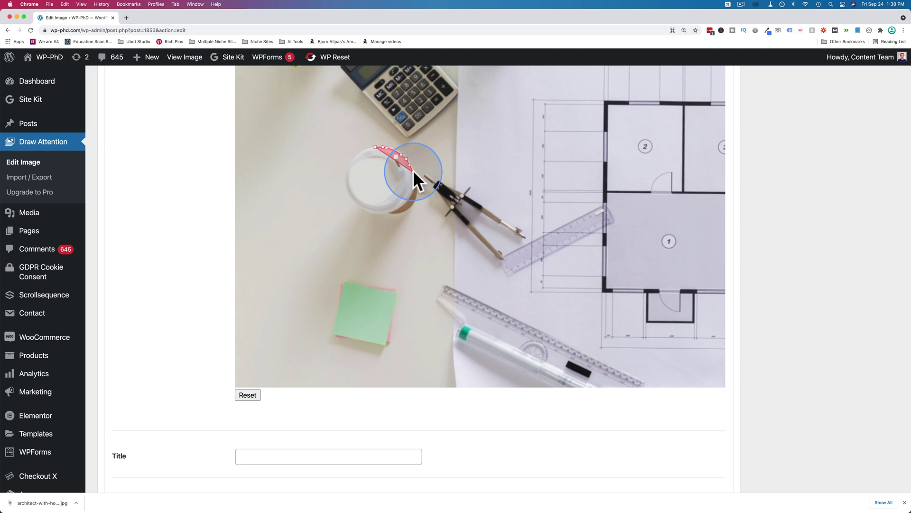
{"action": "left_click", "coordinate": [413, 180]}
{"action": "left_click", "coordinate": [412, 190]}
{"action": "left_click", "coordinate": [409, 195]}
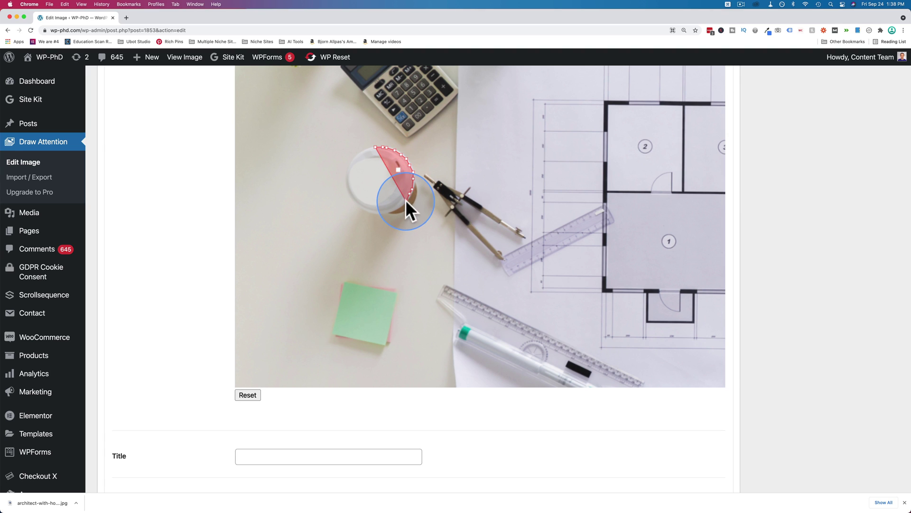
{"action": "left_click", "coordinate": [406, 200]}
{"action": "left_click", "coordinate": [396, 209]}
{"action": "left_click", "coordinate": [389, 211]}
Continue the cup outline along its bottom, left side and upper-left edge back to the start
{"action": "left_click", "coordinate": [382, 210]}
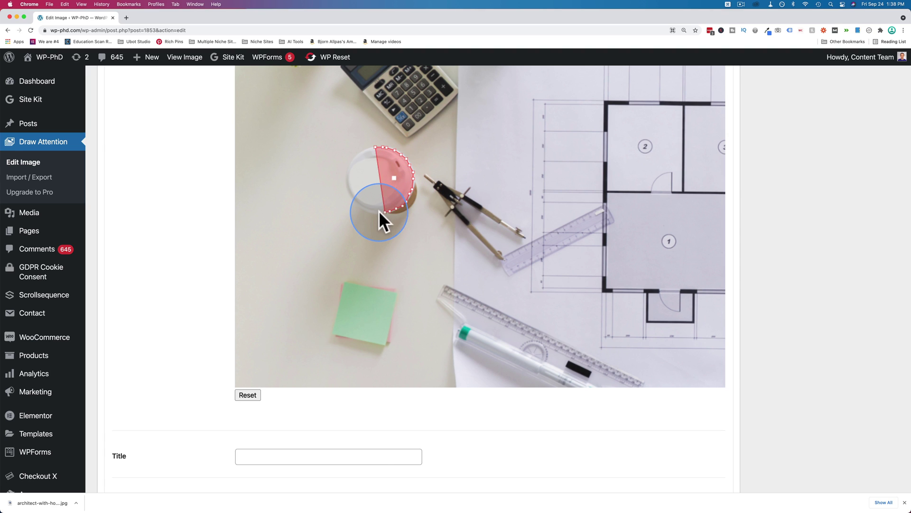
{"action": "left_click", "coordinate": [376, 209]}
{"action": "left_click", "coordinate": [369, 210]}
{"action": "left_click", "coordinate": [364, 207]}
{"action": "left_click", "coordinate": [358, 204]}
{"action": "left_click", "coordinate": [354, 197]}
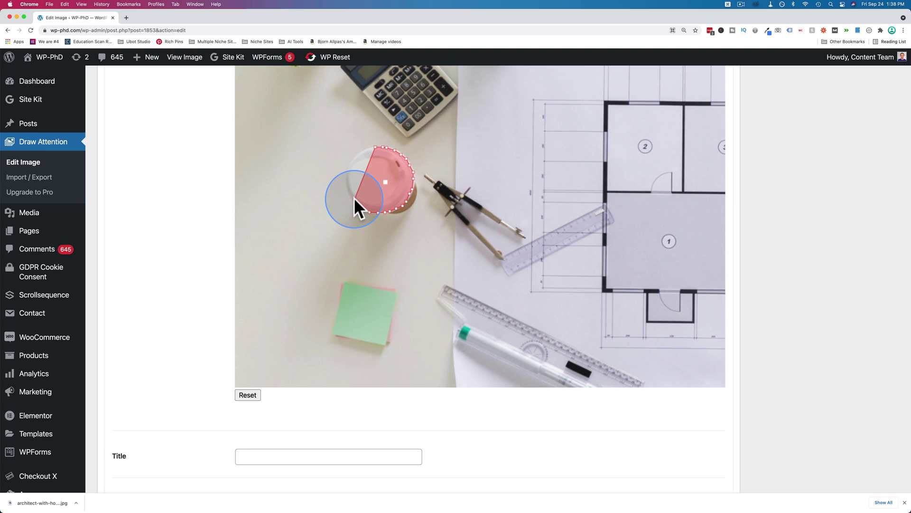
{"action": "left_click", "coordinate": [349, 192]}
{"action": "left_click", "coordinate": [347, 186]}
{"action": "left_click", "coordinate": [347, 178]}
{"action": "left_click", "coordinate": [346, 173]}
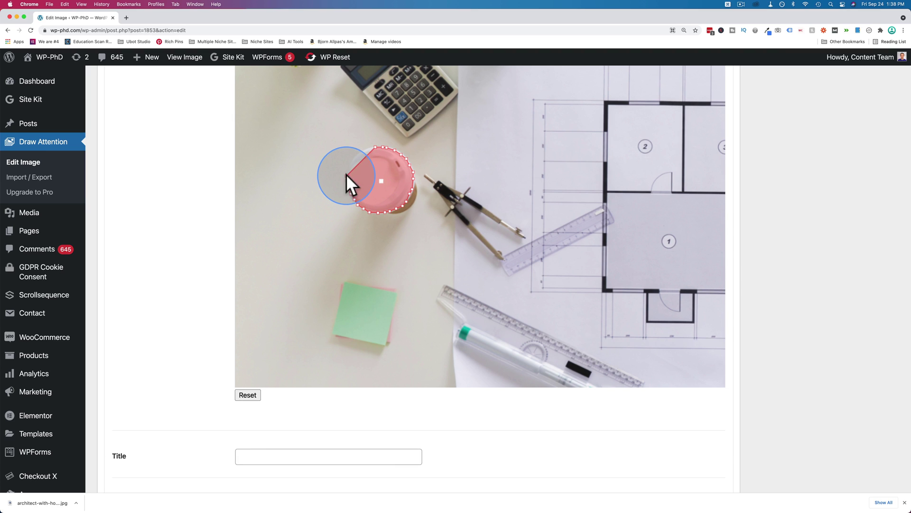
{"action": "left_click", "coordinate": [346, 167]}
{"action": "left_click", "coordinate": [348, 163]}
{"action": "left_click", "coordinate": [352, 158]}
{"action": "left_click", "coordinate": [356, 152]}
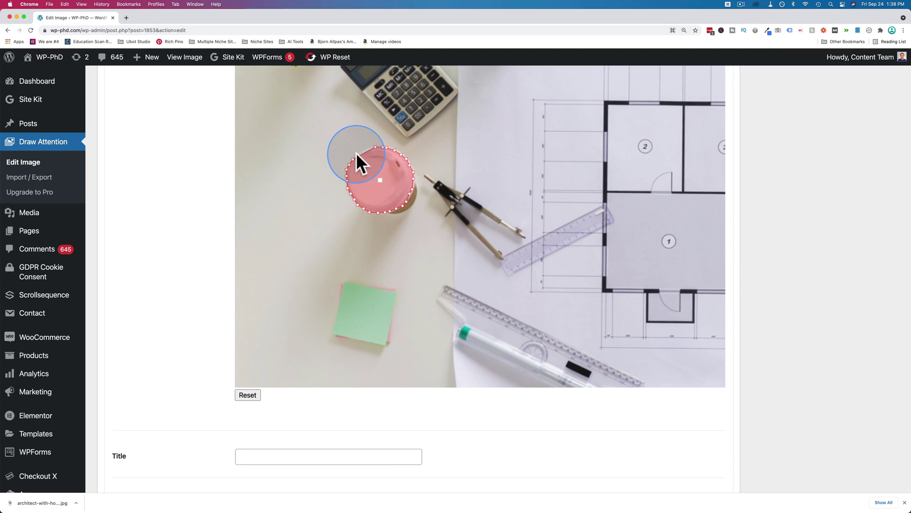
{"action": "left_click", "coordinate": [361, 149]}
{"action": "left_click", "coordinate": [367, 147]}
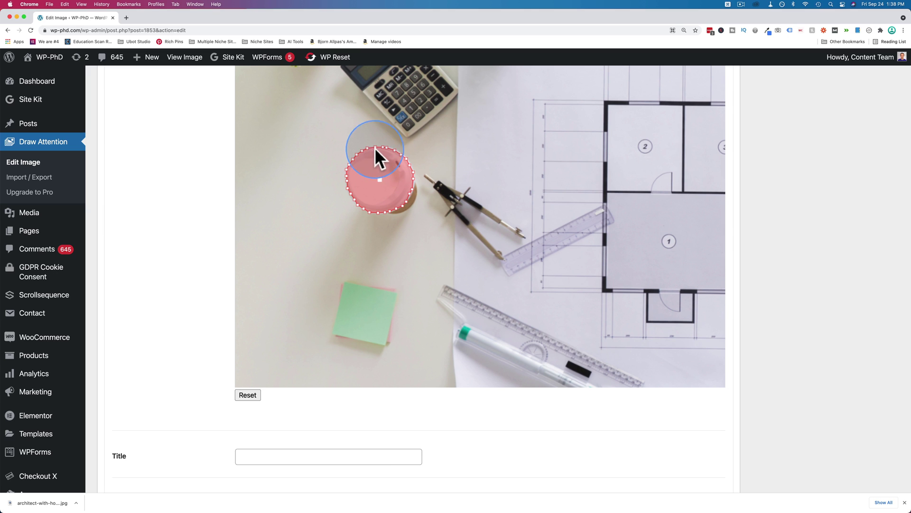
Title the cup hotspot 'Coffee Cup Lid' and copy that text into its description
{"action": "scroll", "coordinate": [335, 263], "scroll_direction": "down", "scroll_amount": 2}
{"action": "scroll", "coordinate": [335, 263], "scroll_direction": "down", "scroll_amount": 5}
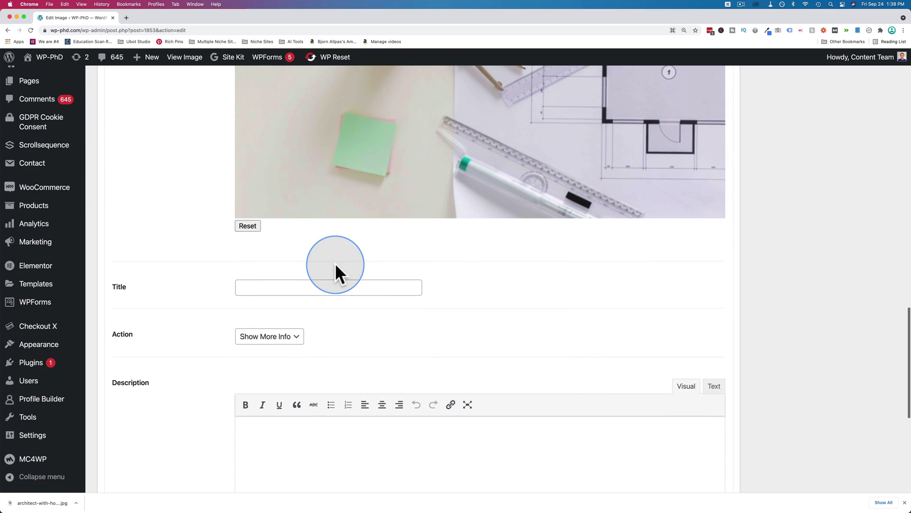
{"action": "left_click", "coordinate": [311, 287]}
{"action": "type", "text": "Coffee Cup Lid"}
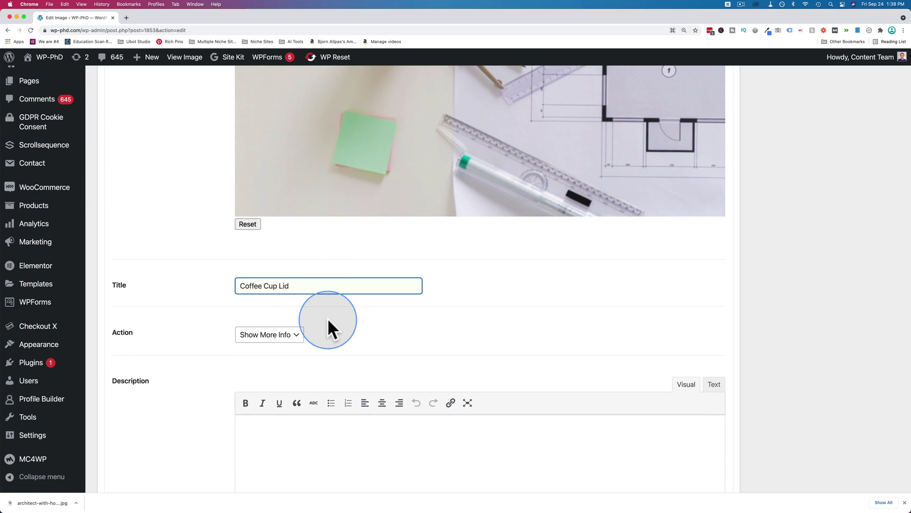
{"action": "scroll", "coordinate": [328, 319], "scroll_direction": "down", "scroll_amount": 4}
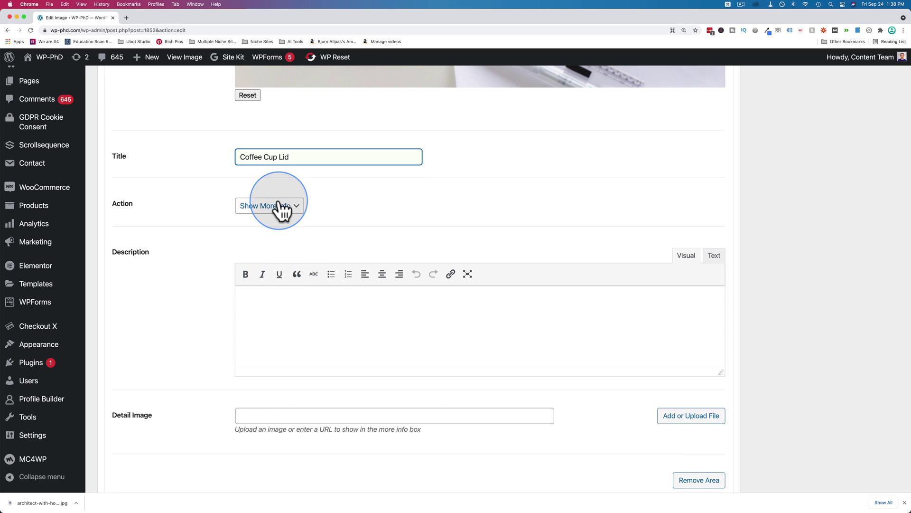
{"action": "key", "text": "super+a"}
{"action": "key", "text": "super+c"}
{"action": "left_click", "coordinate": [273, 320]}
{"action": "key", "text": "super+v"}
Search free images for 'coffee' and set a latte-art photo as the hotspot's detail image
{"action": "left_click", "coordinate": [691, 420]}
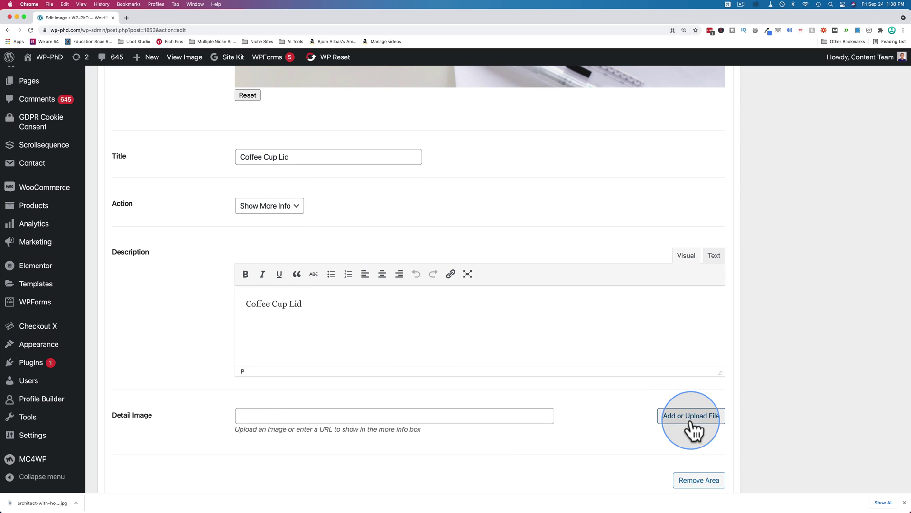
{"action": "left_click", "coordinate": [145, 102]}
{"action": "left_click", "coordinate": [159, 125]}
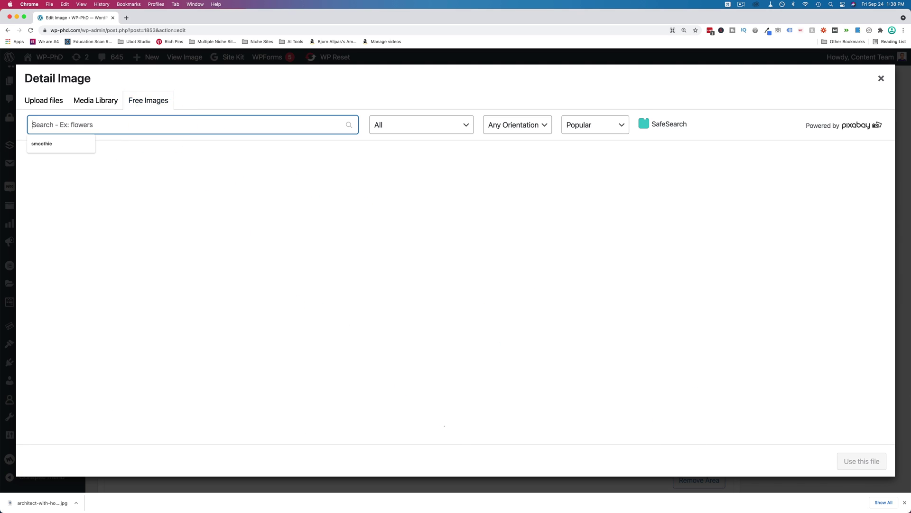
{"action": "type", "text": "coffee"}
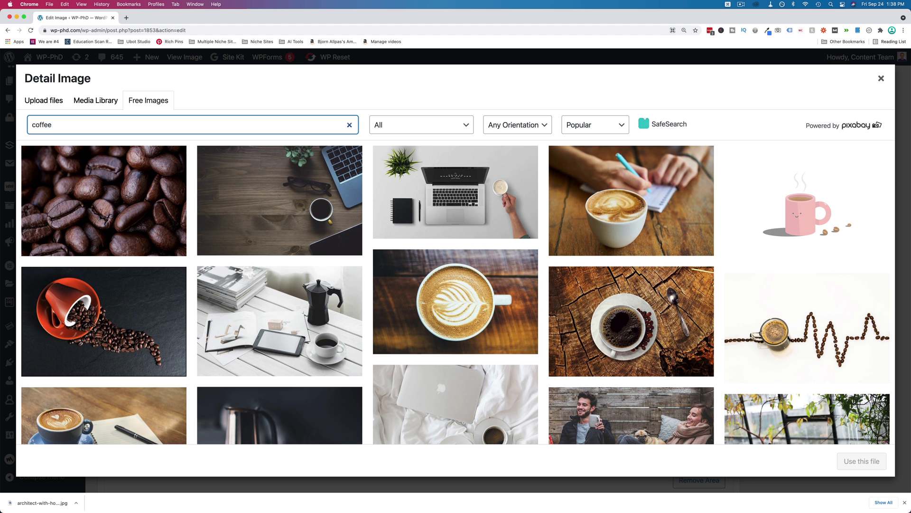
{"action": "left_click", "coordinate": [485, 297]}
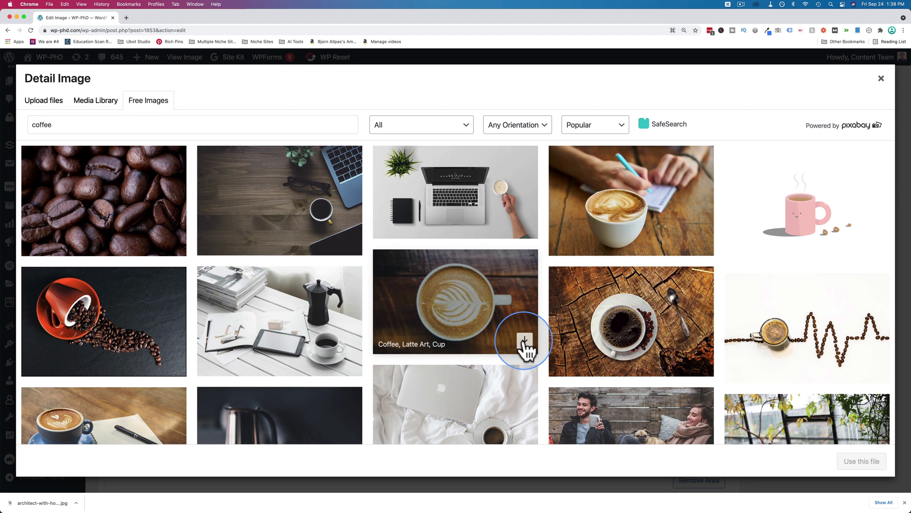
{"action": "left_click", "coordinate": [525, 339]}
{"action": "scroll", "coordinate": [183, 248], "scroll_direction": "down", "scroll_amount": 6}
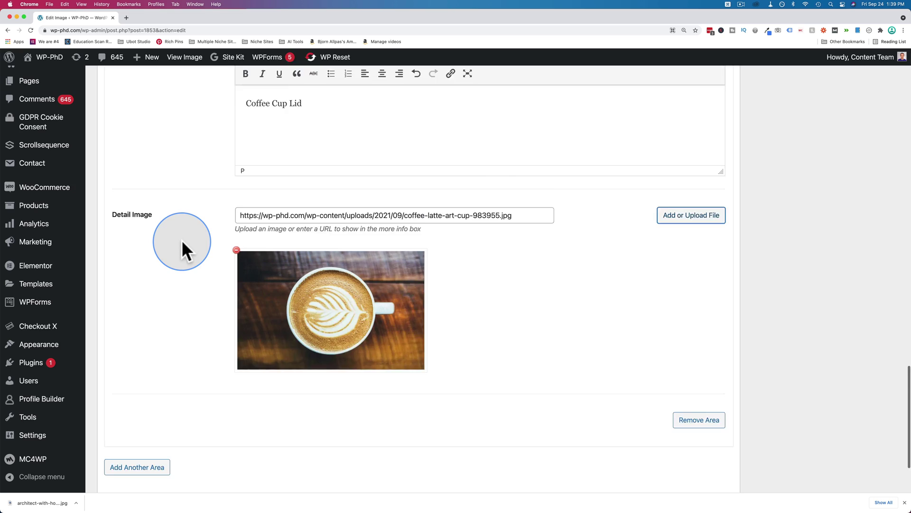
Add another hotspot area and outline the compass around its head, hinge and both legs
{"action": "left_click", "coordinate": [161, 368]}
{"action": "scroll", "coordinate": [218, 249], "scroll_direction": "up", "scroll_amount": 15}
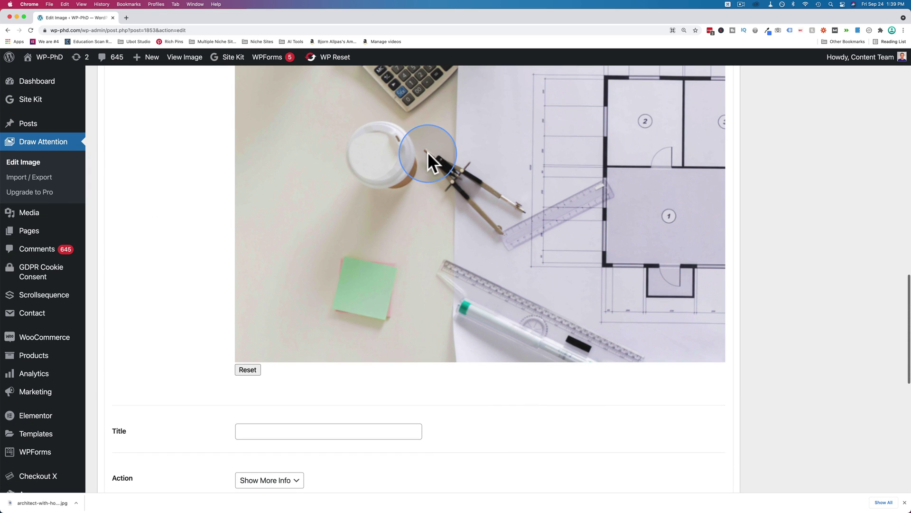
{"action": "left_click", "coordinate": [427, 150]}
{"action": "left_click", "coordinate": [437, 156]}
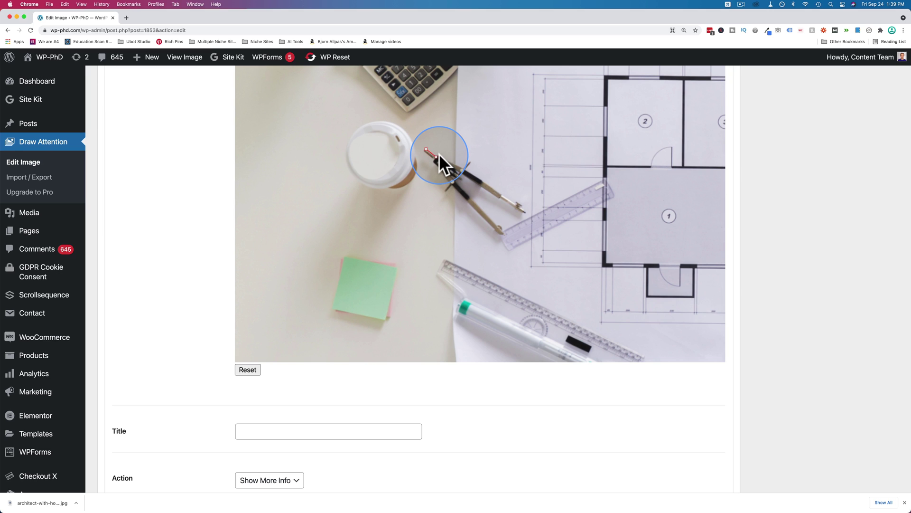
{"action": "left_click", "coordinate": [446, 159]}
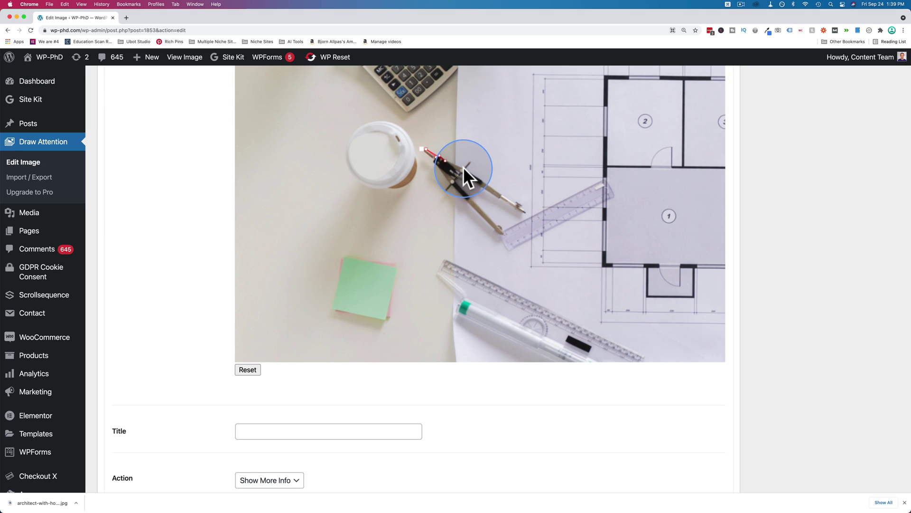
{"action": "left_click", "coordinate": [471, 161]}
{"action": "left_click", "coordinate": [464, 167]}
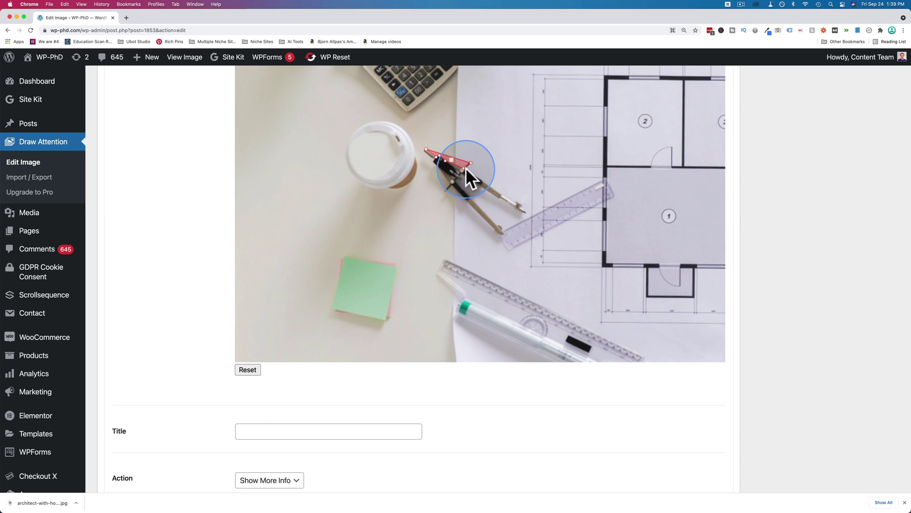
{"action": "left_click", "coordinate": [466, 168]}
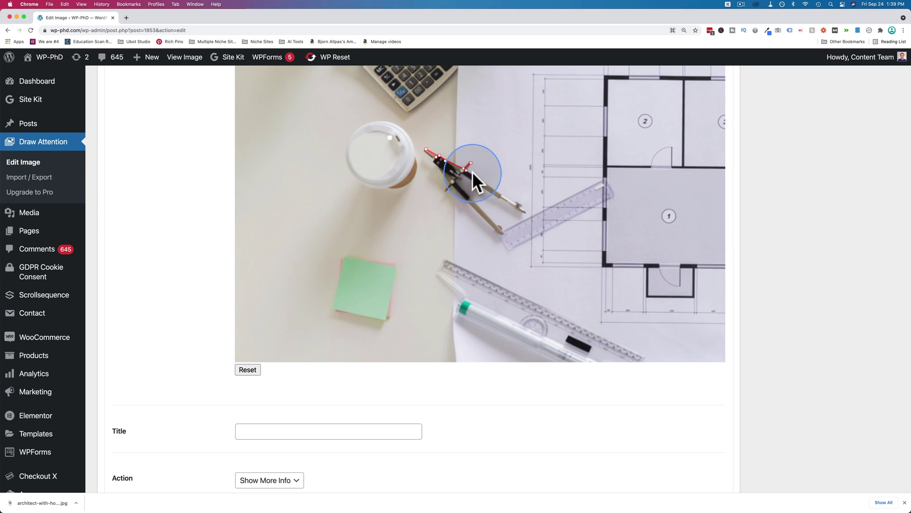
{"action": "left_click", "coordinate": [476, 176]}
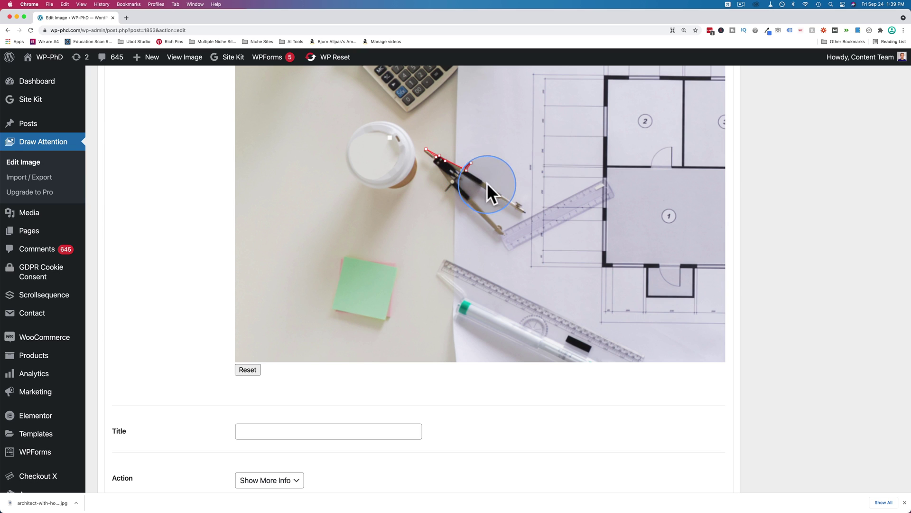
{"action": "left_click", "coordinate": [516, 201]}
{"action": "left_click", "coordinate": [525, 210]}
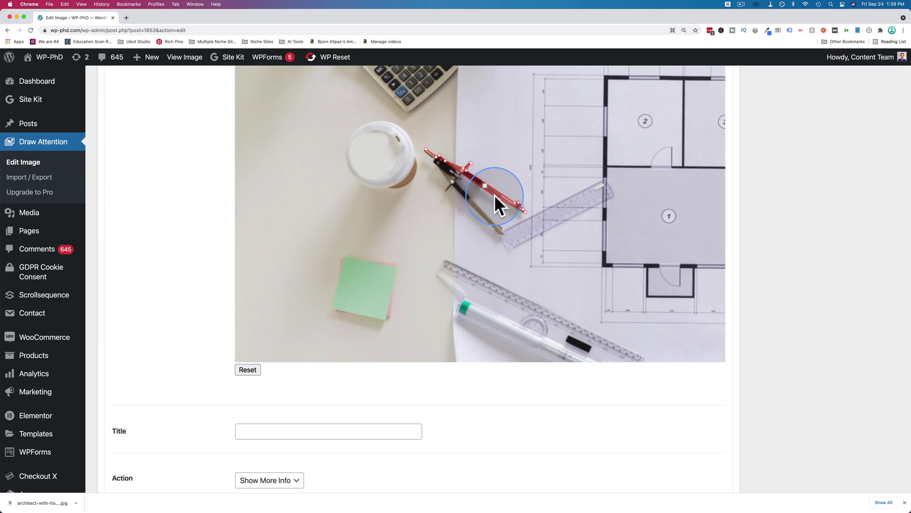
{"action": "left_click", "coordinate": [497, 223]}
{"action": "left_click", "coordinate": [502, 232]}
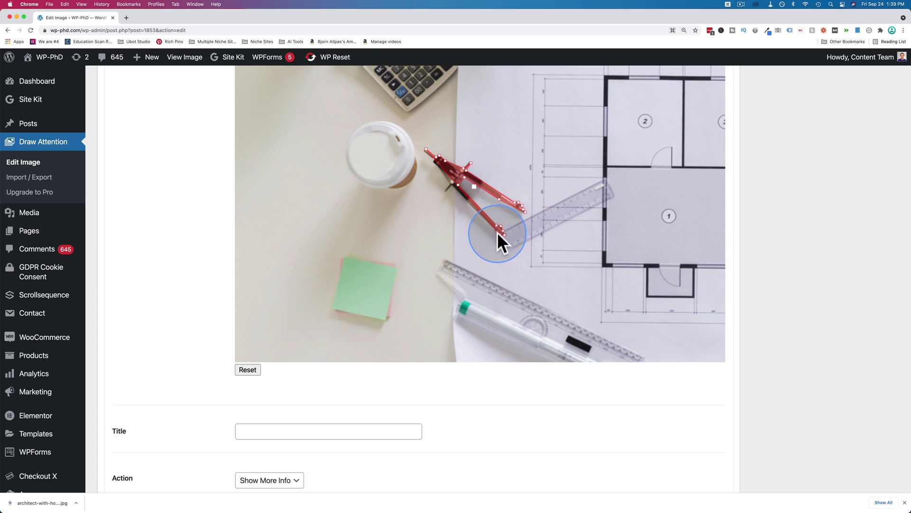
{"action": "left_click", "coordinate": [445, 190]}
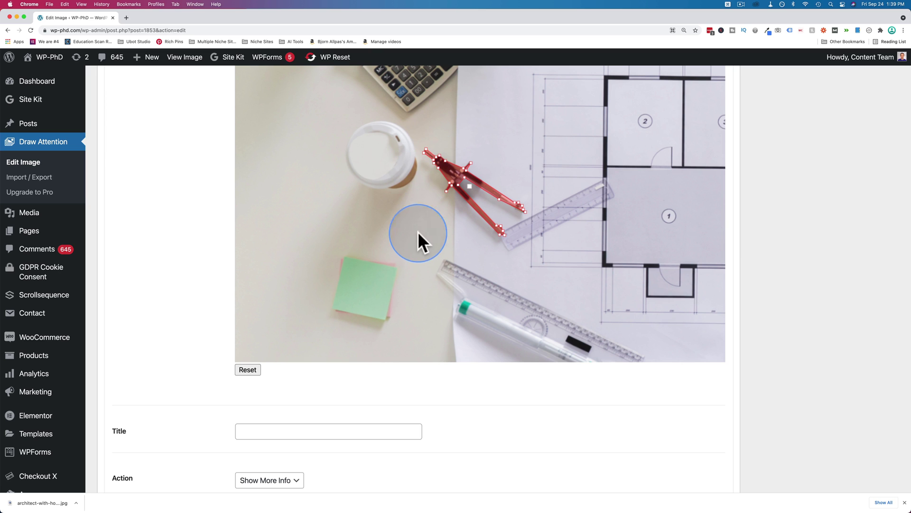
Title the hotspot 'The Compass' and paste the same text into its description
{"action": "left_click", "coordinate": [315, 430]}
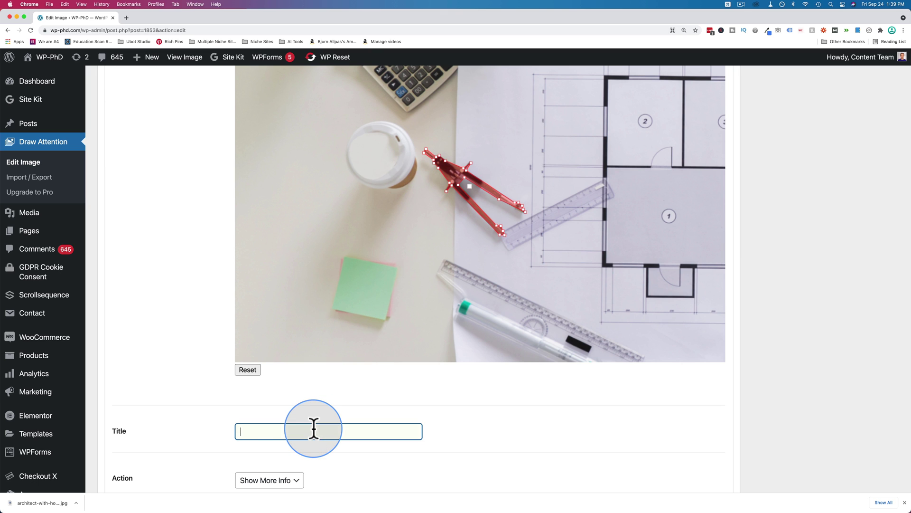
{"action": "type", "text": "The Compass"}
{"action": "scroll", "coordinate": [313, 428], "scroll_direction": "down", "scroll_amount": 5}
{"action": "key", "text": "super+a"}
{"action": "key", "text": "super+c"}
{"action": "left_click", "coordinate": [291, 368]}
{"action": "key", "text": "super+v"}
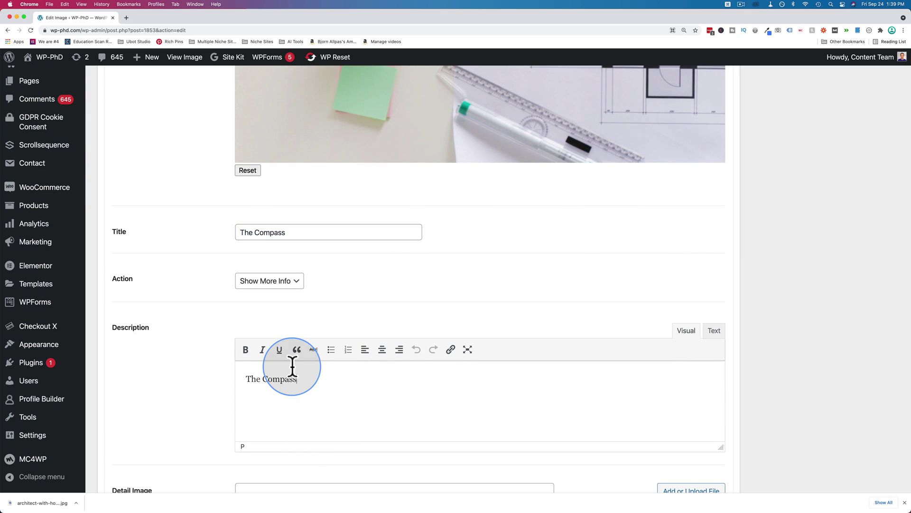
{"action": "scroll", "coordinate": [415, 390], "scroll_direction": "down", "scroll_amount": 5}
Search free images for 'geometry compass' and set a compass-and-dividers drawing as the detail image
{"action": "left_click", "coordinate": [671, 299]}
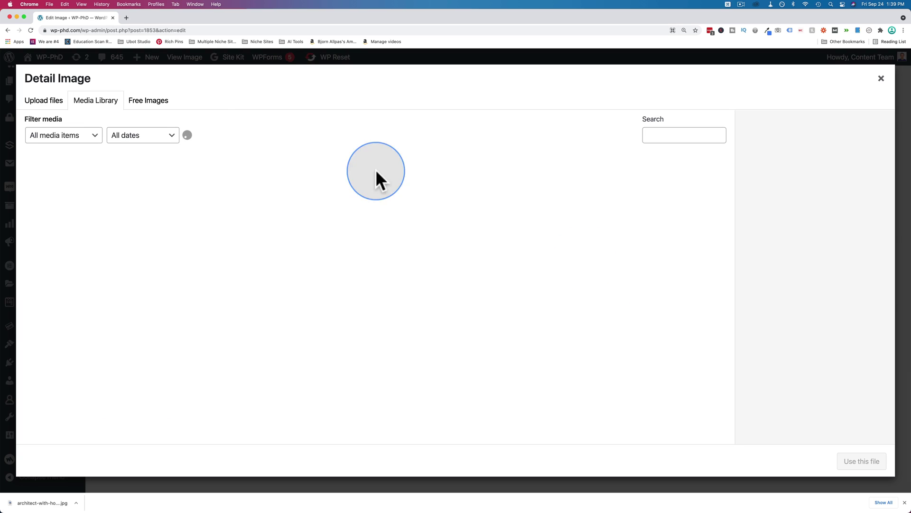
{"action": "left_click", "coordinate": [147, 103]}
{"action": "left_click", "coordinate": [184, 119]}
{"action": "type", "text": "compaa"}
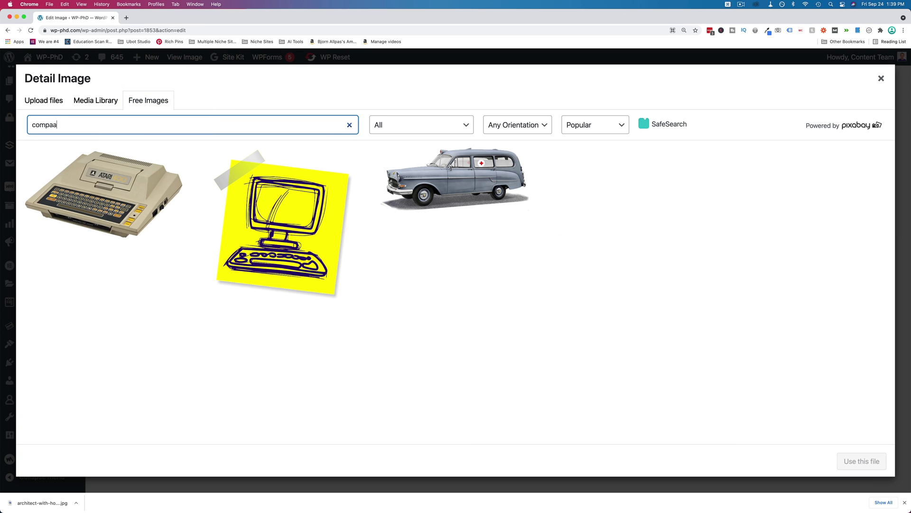
{"action": "key", "text": "BackSpace"}
{"action": "type", "text": "ss"}
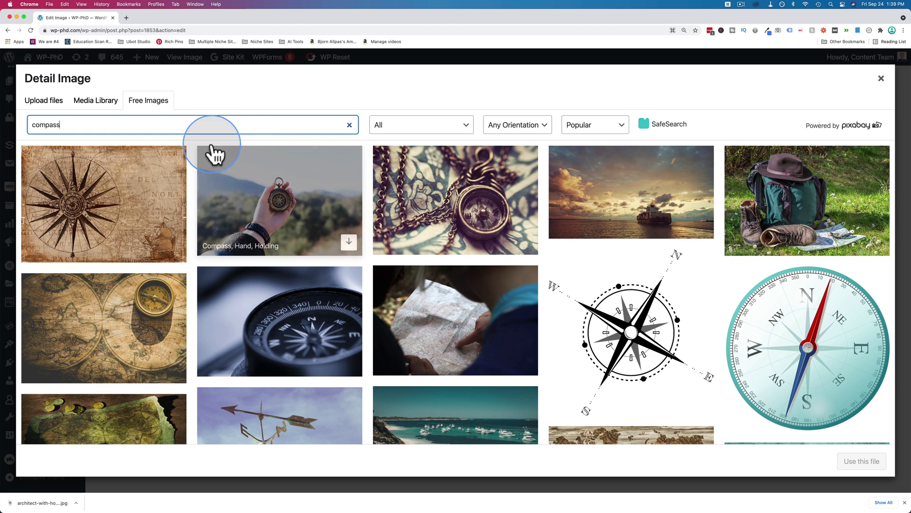
{"action": "left_click", "coordinate": [32, 124]}
{"action": "type", "text": "geo"}
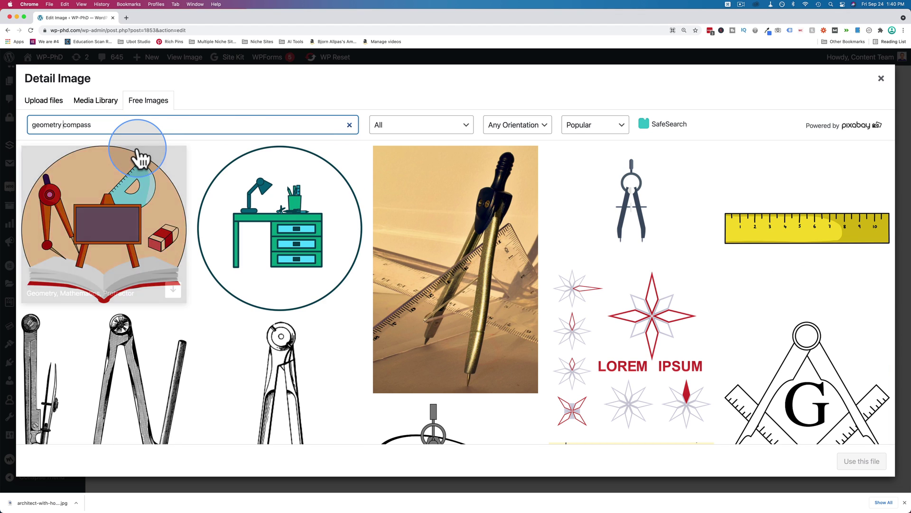
{"action": "scroll", "coordinate": [350, 206], "scroll_direction": "down", "scroll_amount": 2}
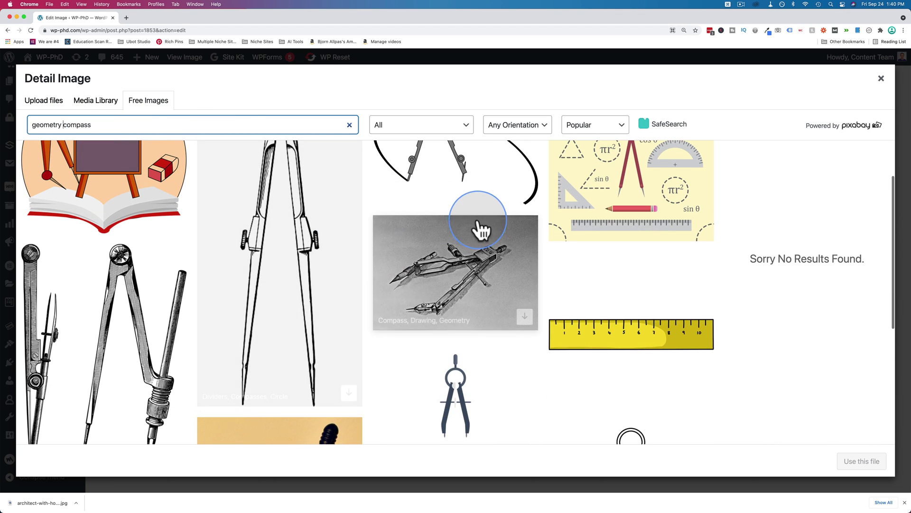
{"action": "scroll", "coordinate": [475, 209], "scroll_direction": "up", "scroll_amount": 2}
{"action": "left_click", "coordinate": [524, 260]}
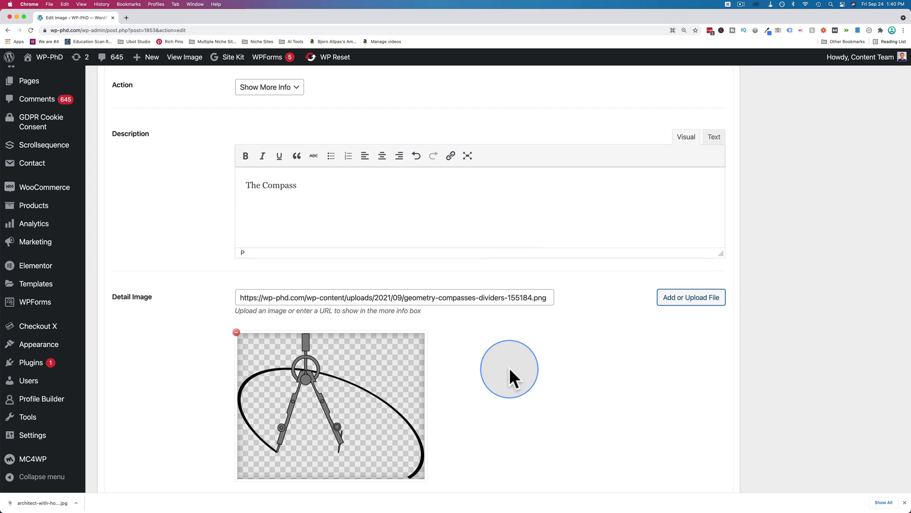
{"action": "scroll", "coordinate": [321, 360], "scroll_direction": "down", "scroll_amount": 5}
{"action": "scroll", "coordinate": [686, 332], "scroll_direction": "up", "scroll_amount": 8}
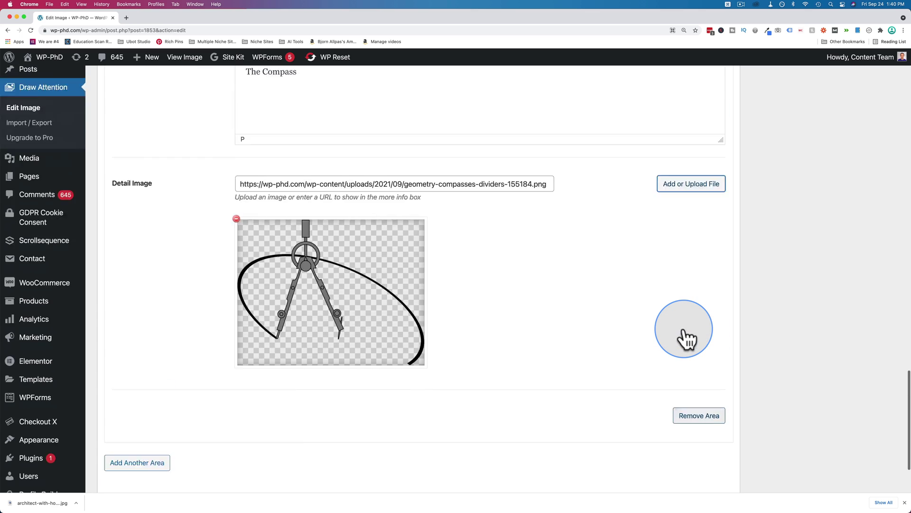
{"action": "scroll", "coordinate": [684, 327], "scroll_direction": "up", "scroll_amount": 10}
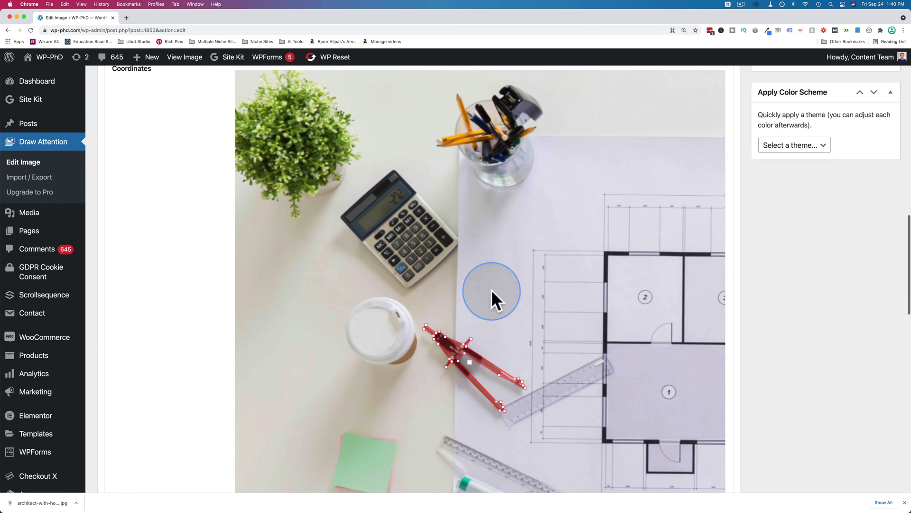
{"action": "scroll", "coordinate": [820, 325], "scroll_direction": "up", "scroll_amount": 7}
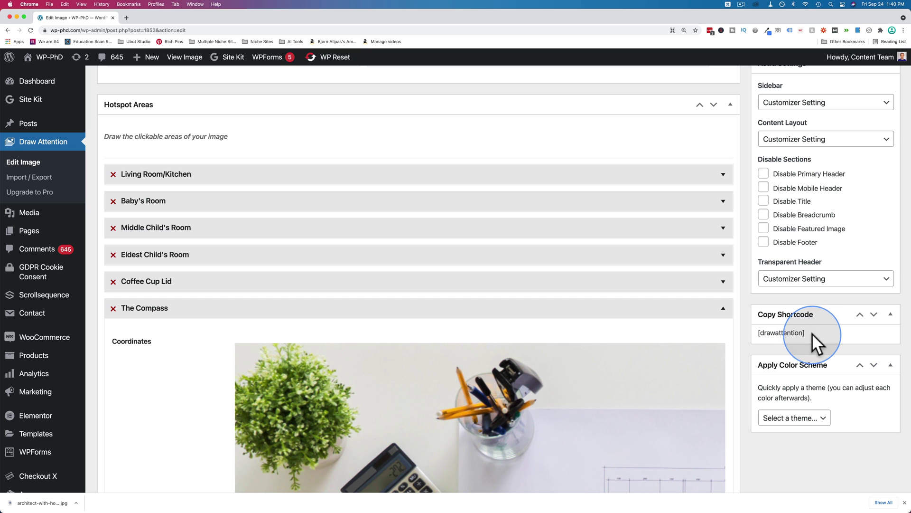
Copy the [drawattention] shortcode and update the image map
{"action": "left_click_drag", "start_coordinate": [812, 333], "coordinate": [759, 334]}
{"action": "right_click", "coordinate": [768, 334]}
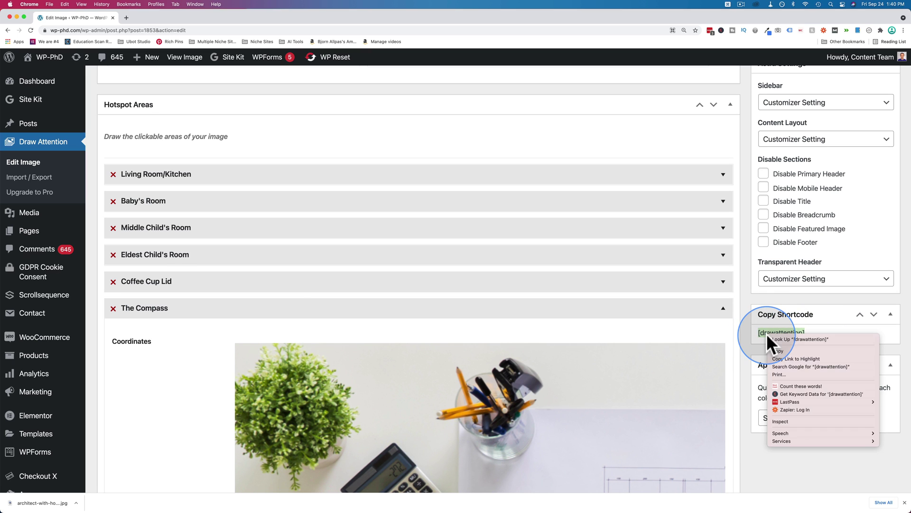
{"action": "left_click", "coordinate": [776, 346]}
{"action": "scroll", "coordinate": [777, 347], "scroll_direction": "up", "scroll_amount": 5}
{"action": "scroll", "coordinate": [776, 346], "scroll_direction": "up", "scroll_amount": 5}
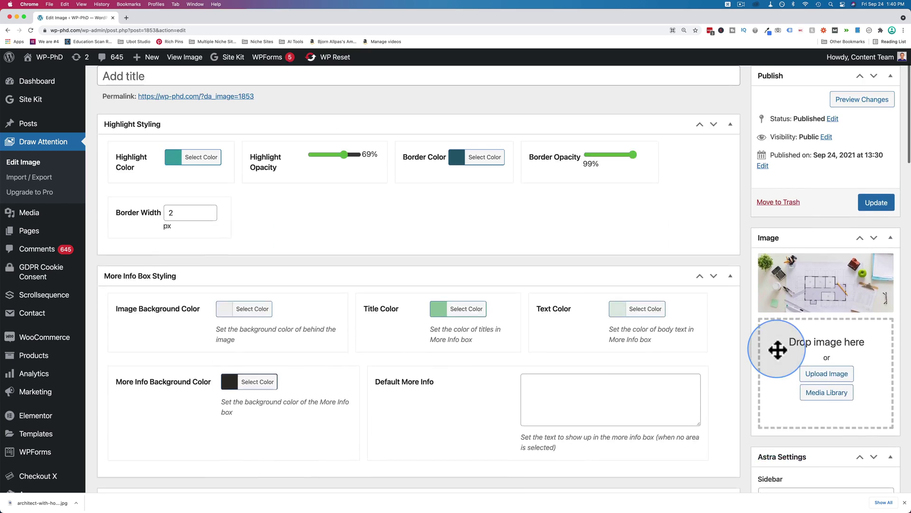
{"action": "left_click", "coordinate": [877, 250]}
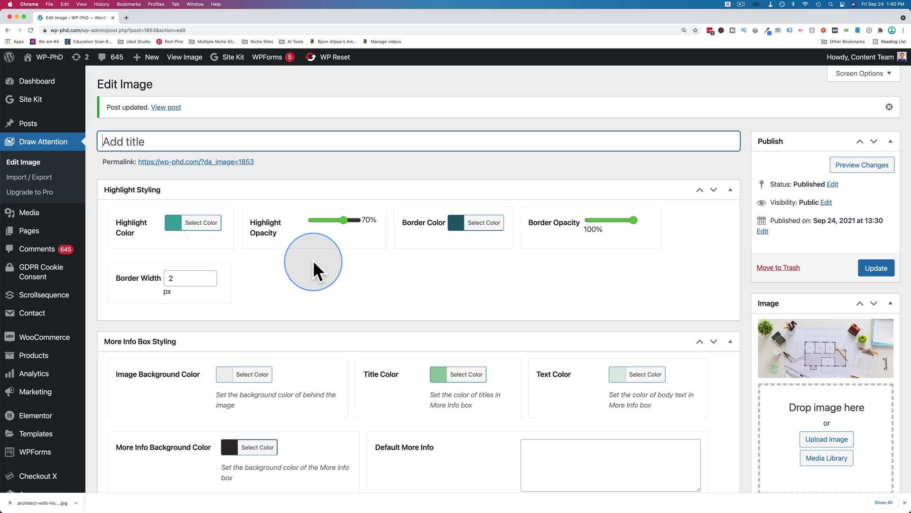
Title the image map 'Blueprint' and update it again
{"action": "left_click", "coordinate": [128, 146]}
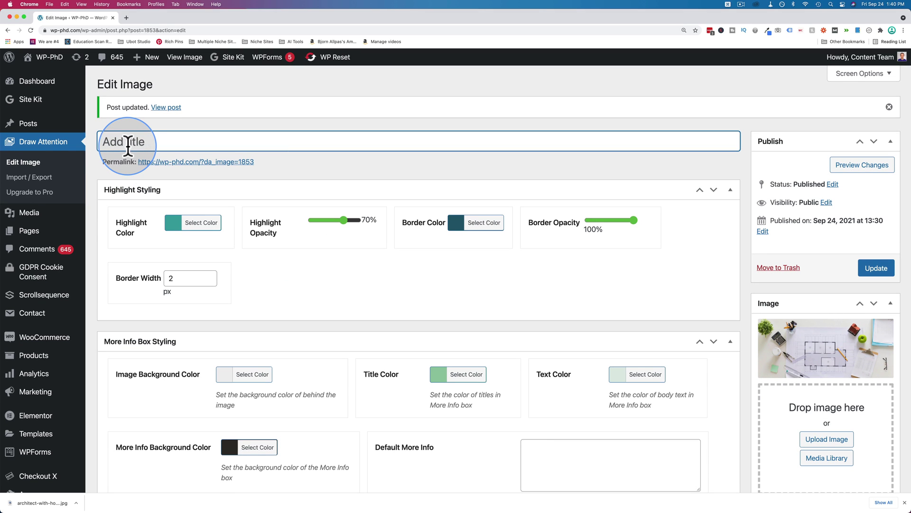
{"action": "type", "text": "Blueprint"}
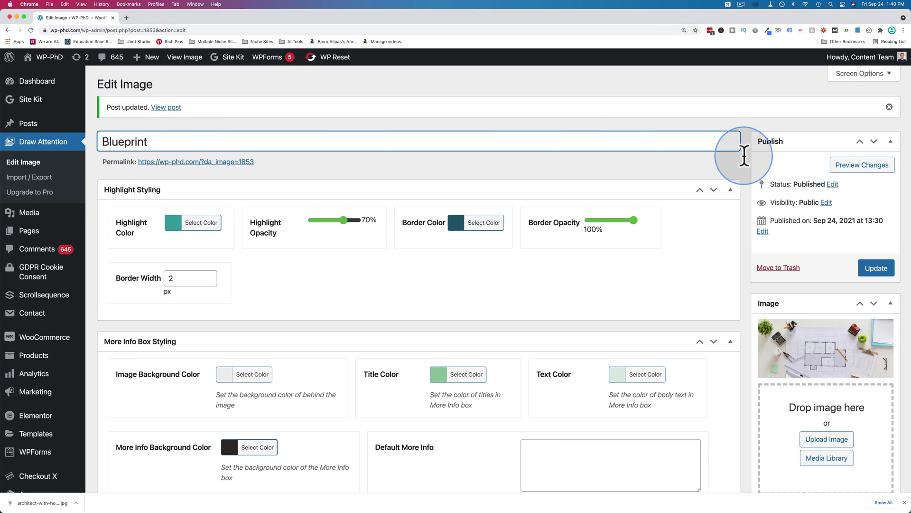
{"action": "left_click", "coordinate": [876, 268]}
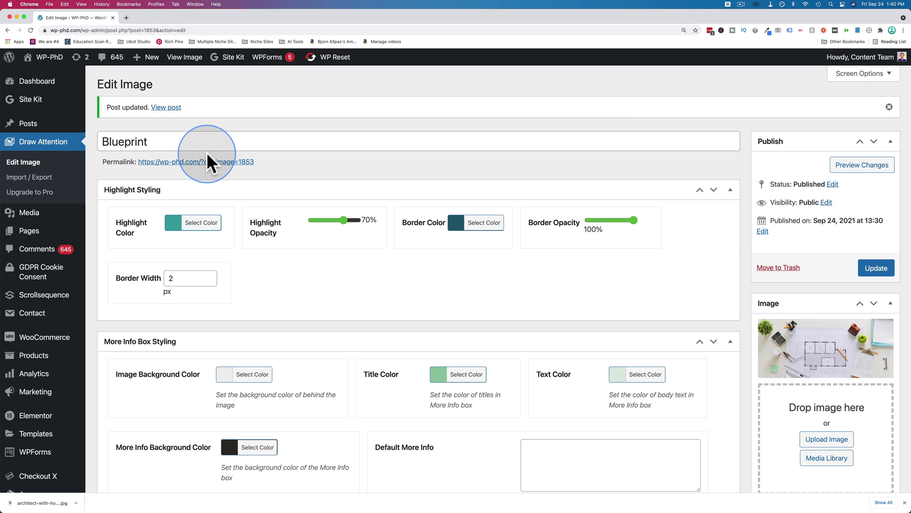
Create a new page titled 'Blueprint', save it as a draft, and open it in Elementor
{"action": "mouse_move", "coordinate": [30, 124]}
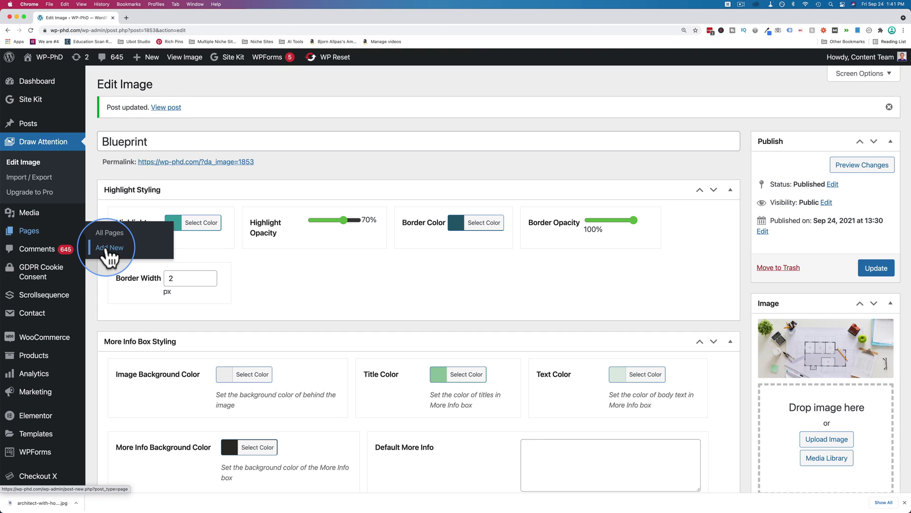
{"action": "left_click", "coordinate": [105, 246]}
{"action": "type", "text": "Blueprint"}
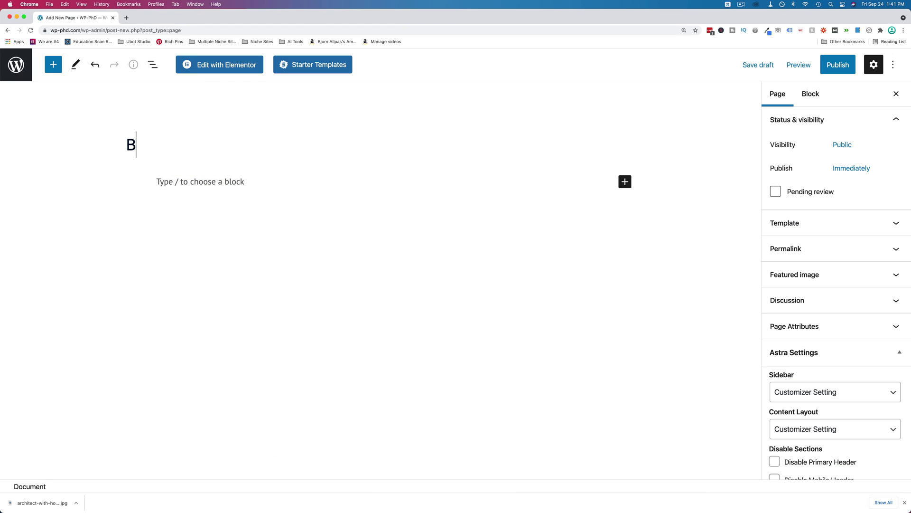
{"action": "left_click", "coordinate": [758, 64]}
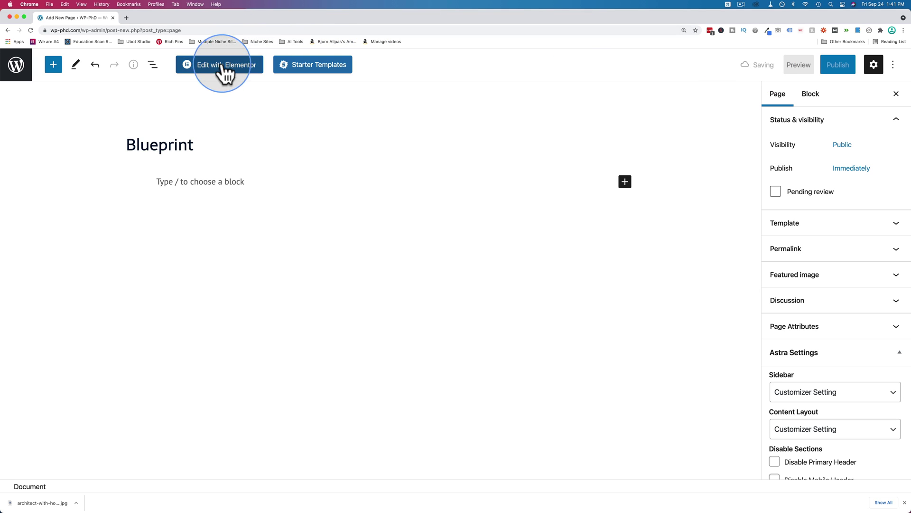
{"action": "left_click", "coordinate": [206, 69]}
Drop a Shortcode widget onto the page and paste [drawattention] into it
{"action": "type", "text": "short"}
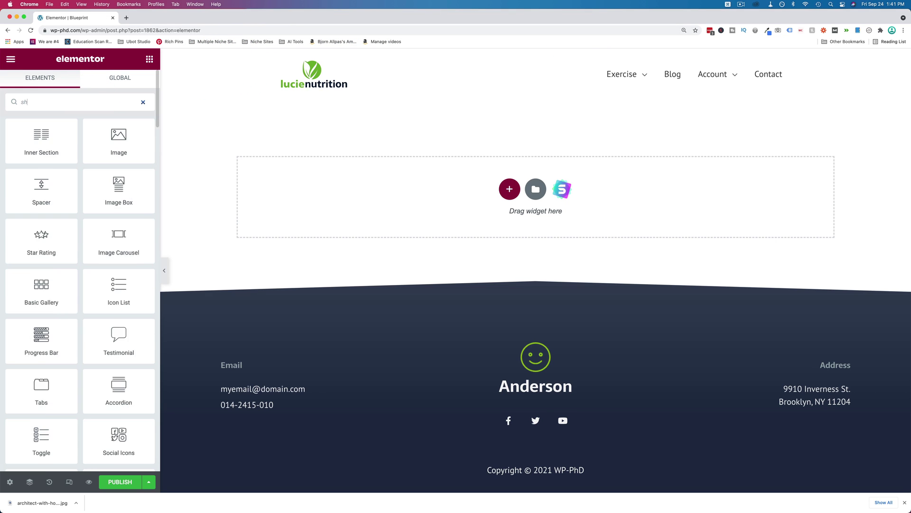
{"action": "left_click", "coordinate": [74, 119]}
{"action": "left_click_drag", "start_coordinate": [74, 119], "coordinate": [417, 210]}
{"action": "left_click", "coordinate": [89, 195]}
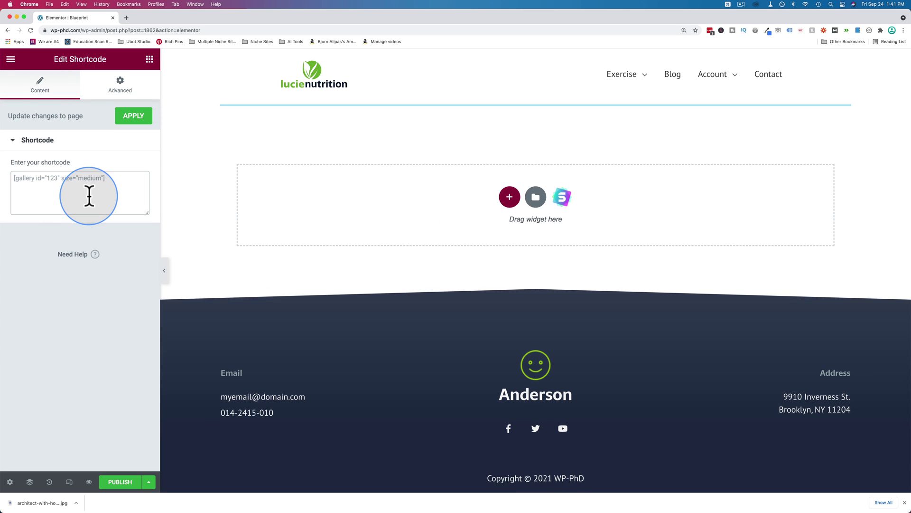
{"action": "key", "text": "cmd+v"}
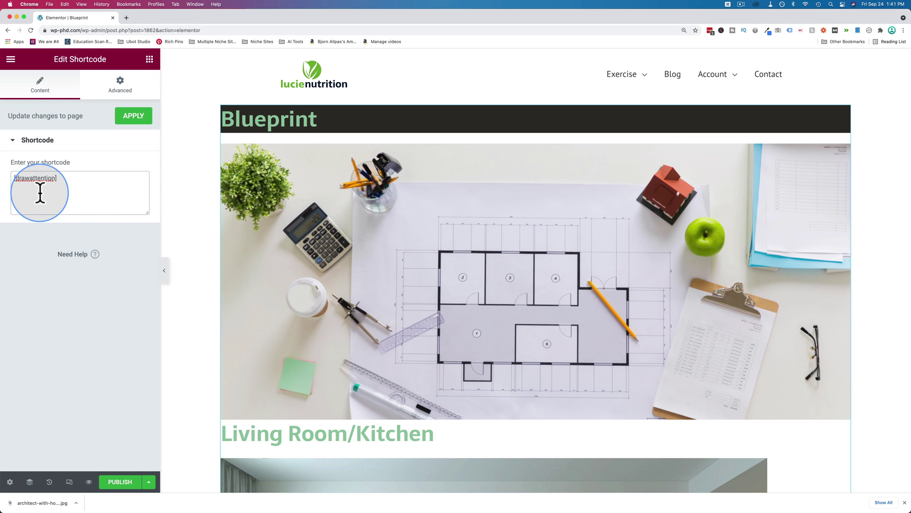
{"action": "scroll", "coordinate": [230, 162], "scroll_direction": "down", "scroll_amount": 1}
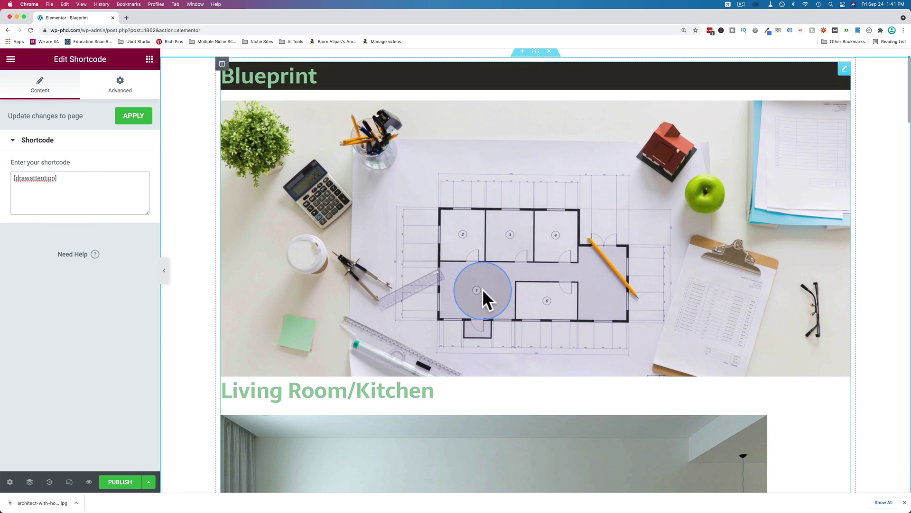
{"action": "scroll", "coordinate": [483, 288], "scroll_direction": "down", "scroll_amount": 2}
{"action": "scroll", "coordinate": [482, 288], "scroll_direction": "down", "scroll_amount": 3}
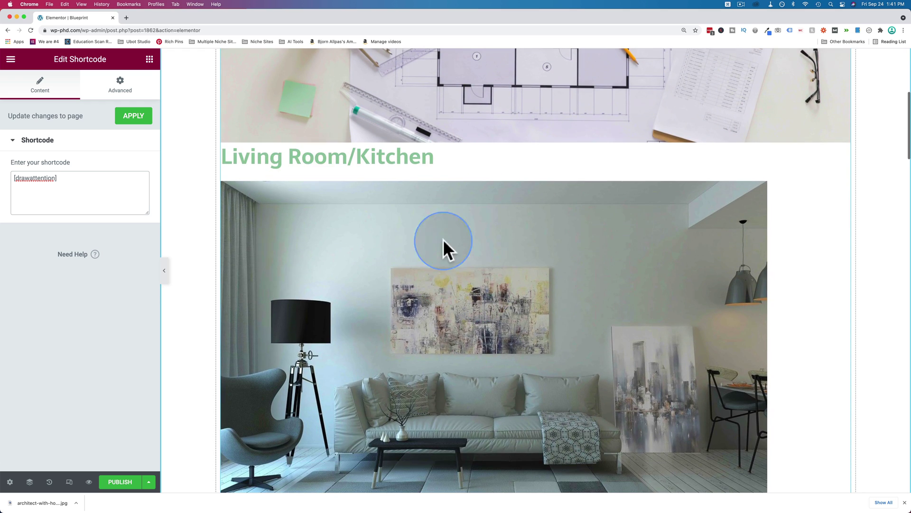
{"action": "scroll", "coordinate": [454, 269], "scroll_direction": "down", "scroll_amount": 15}
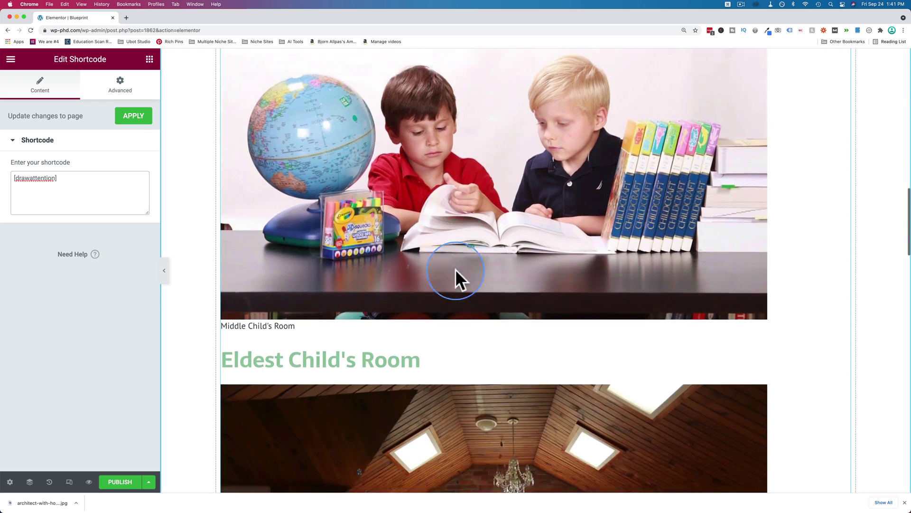
{"action": "scroll", "coordinate": [455, 268], "scroll_direction": "down", "scroll_amount": 15}
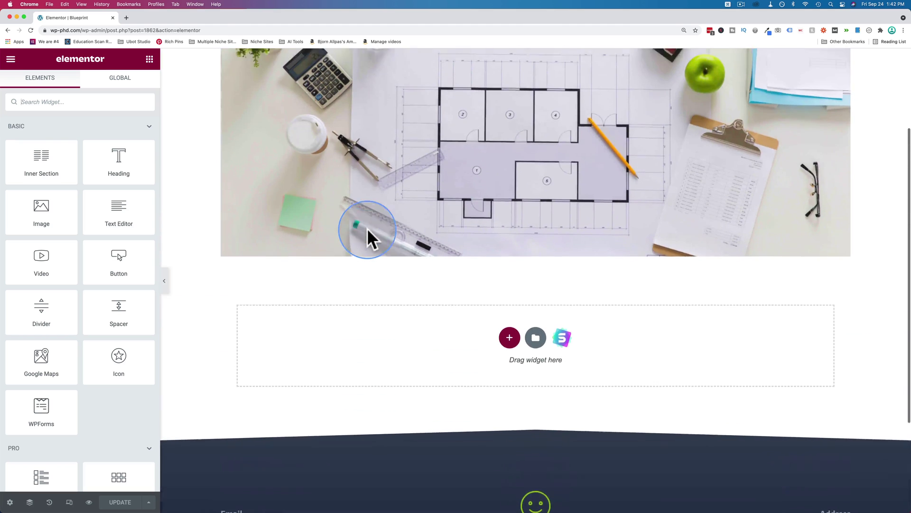
{"action": "scroll", "coordinate": [368, 232], "scroll_direction": "up", "scroll_amount": 3}
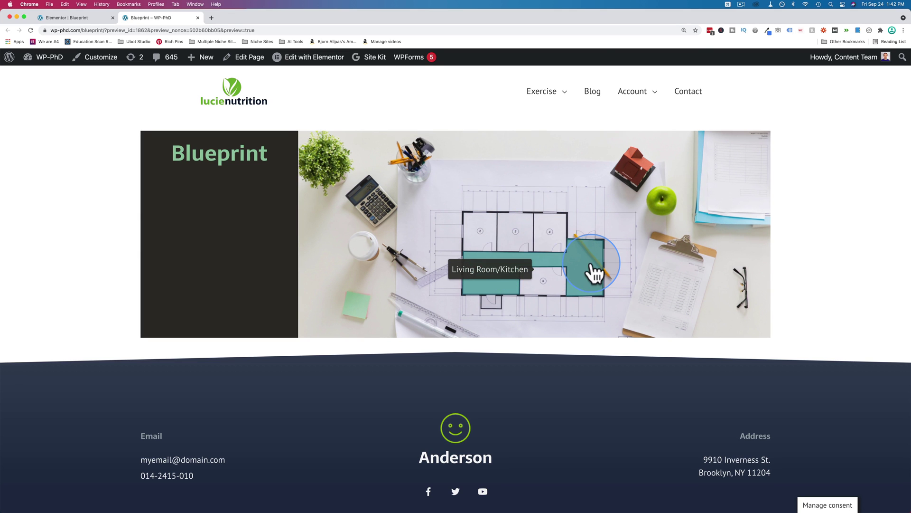
Zoom into the preview and check the Living Room/Kitchen and Middle Child's Room hotspots
{"action": "key", "text": "super+equal"}
{"action": "key", "text": "super+equal"}
{"action": "key", "text": "super+equal"}
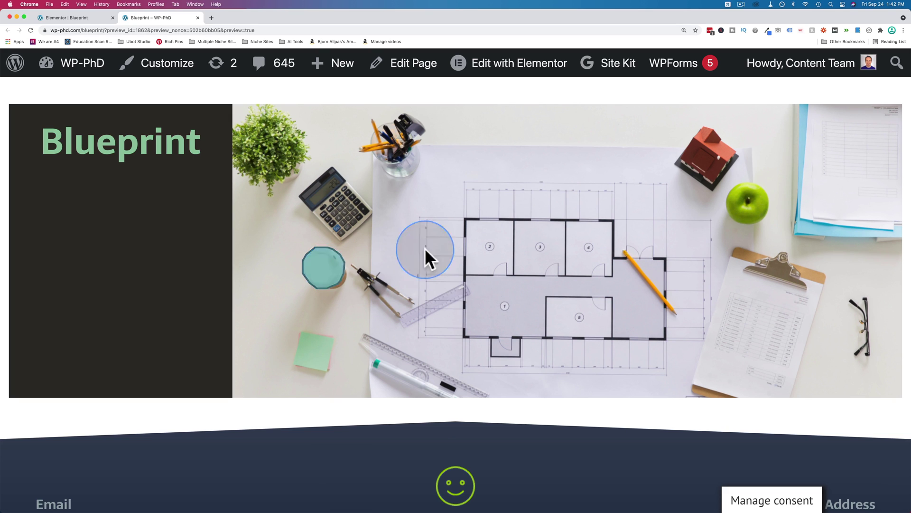
{"action": "left_click", "coordinate": [510, 330]}
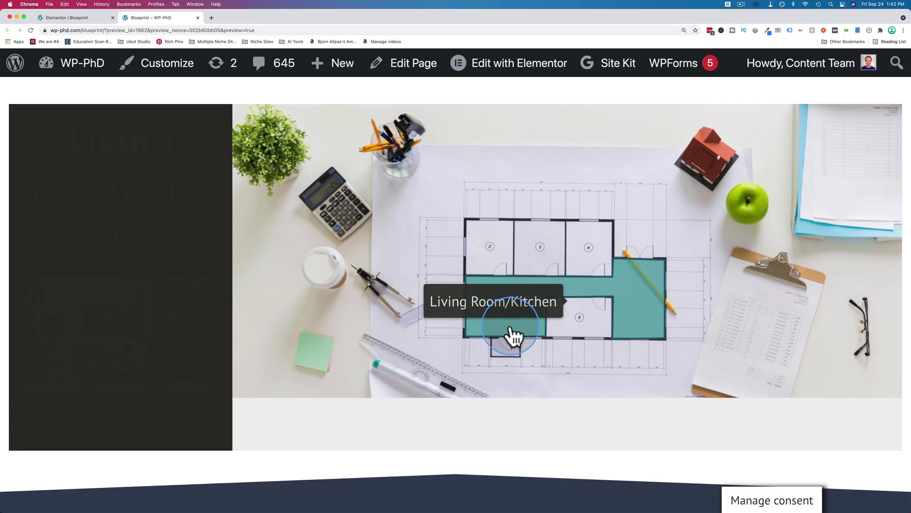
{"action": "scroll", "coordinate": [169, 258], "scroll_direction": "down", "scroll_amount": 1}
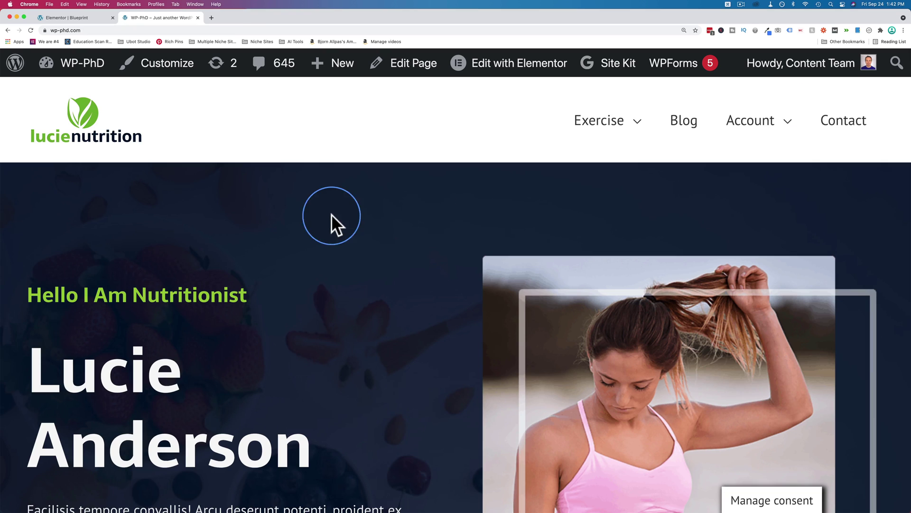
{"action": "left_click", "coordinate": [8, 30]}
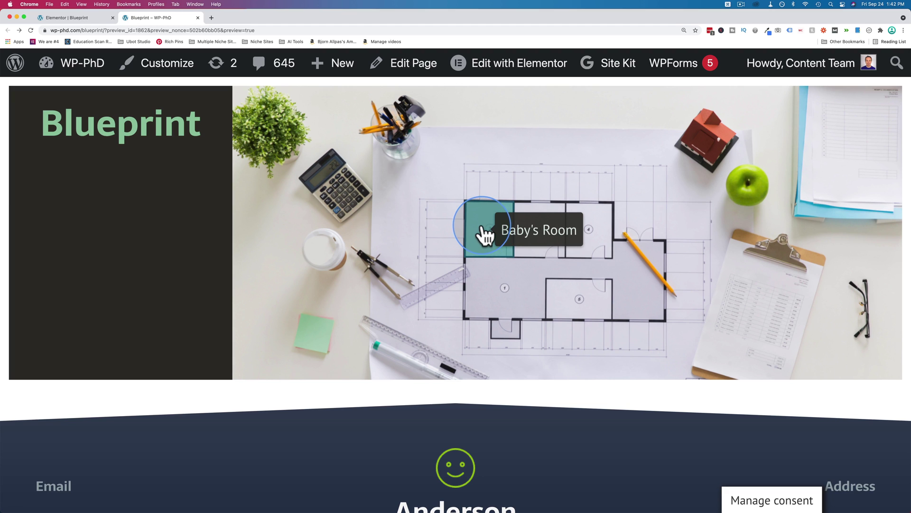
{"action": "left_click", "coordinate": [531, 230]}
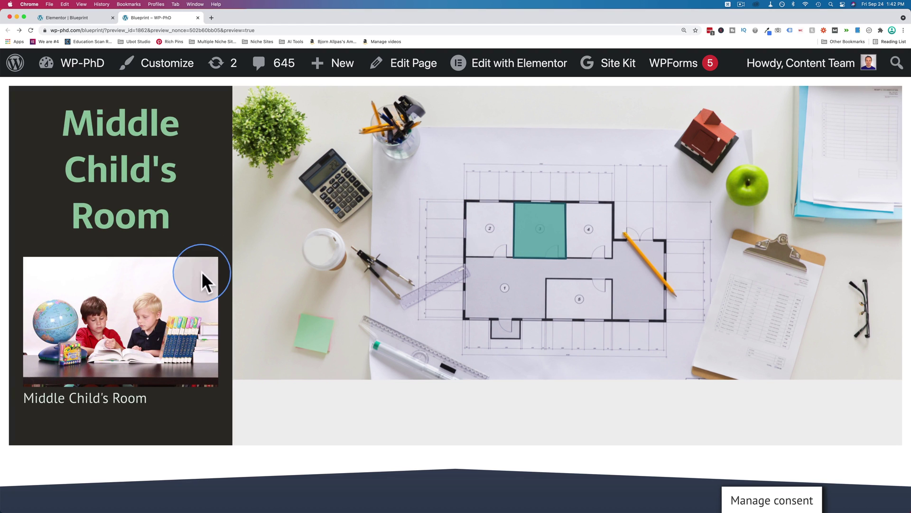
Check that the Eldest Child's Room, Coffee Cup Lid and The Compass hotspots show their details
{"action": "right_click", "coordinate": [69, 123]}
{"action": "left_click", "coordinate": [173, 215]}
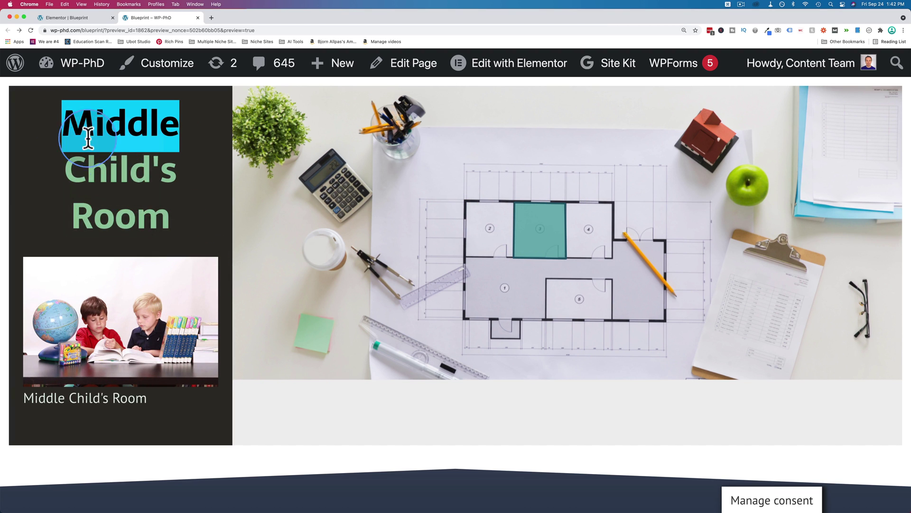
{"action": "left_click", "coordinate": [590, 230]}
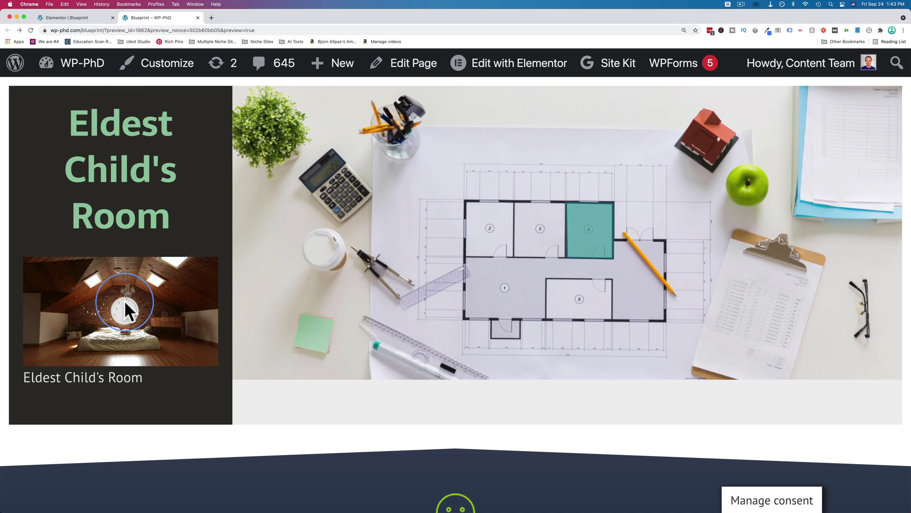
{"action": "left_click", "coordinate": [324, 262]}
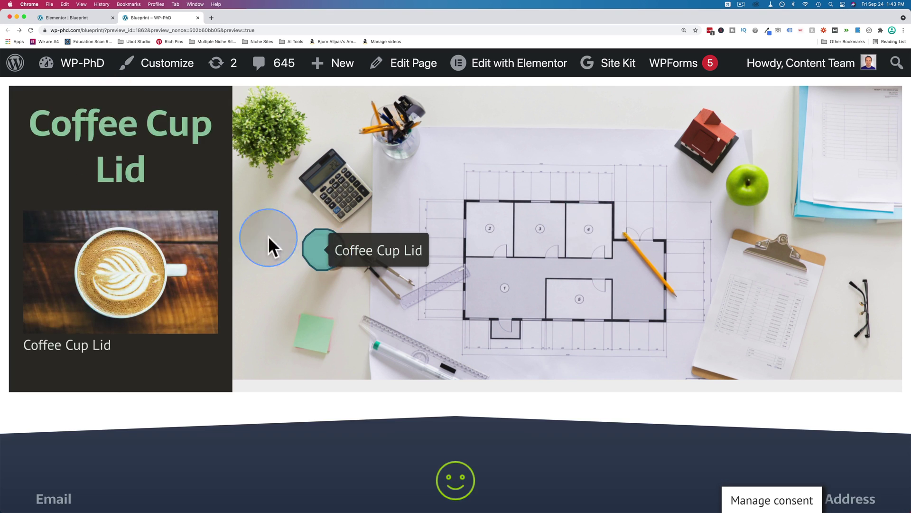
{"action": "left_click", "coordinate": [371, 267]}
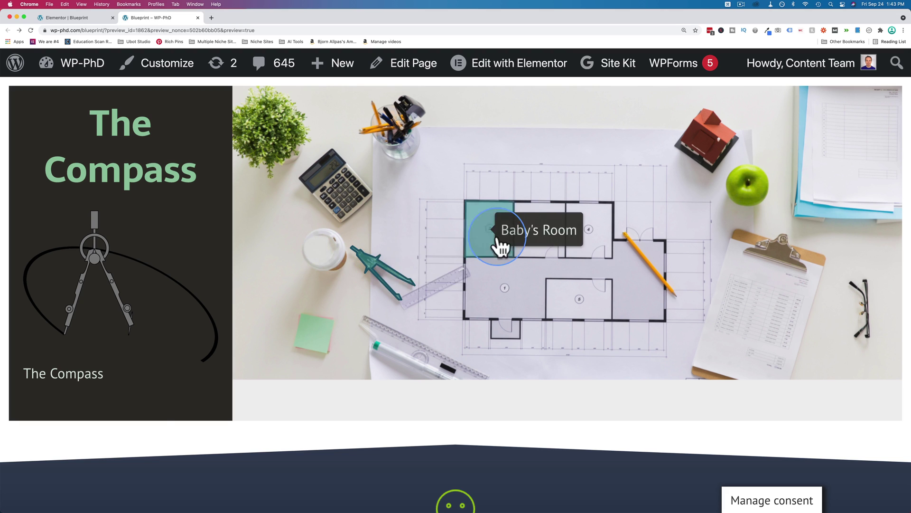
Open developer tools and display the preview at Pixel 2 phone size
{"action": "right_click", "coordinate": [132, 422]}
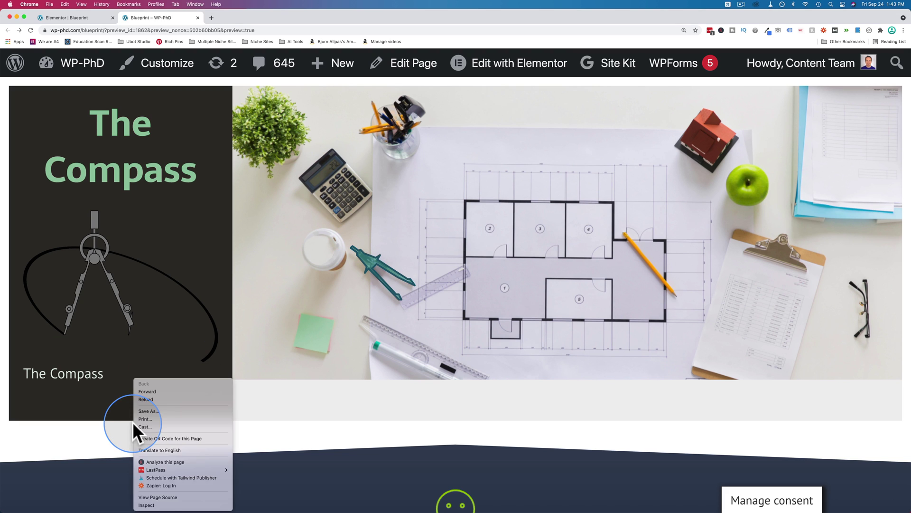
{"action": "left_click", "coordinate": [147, 507]}
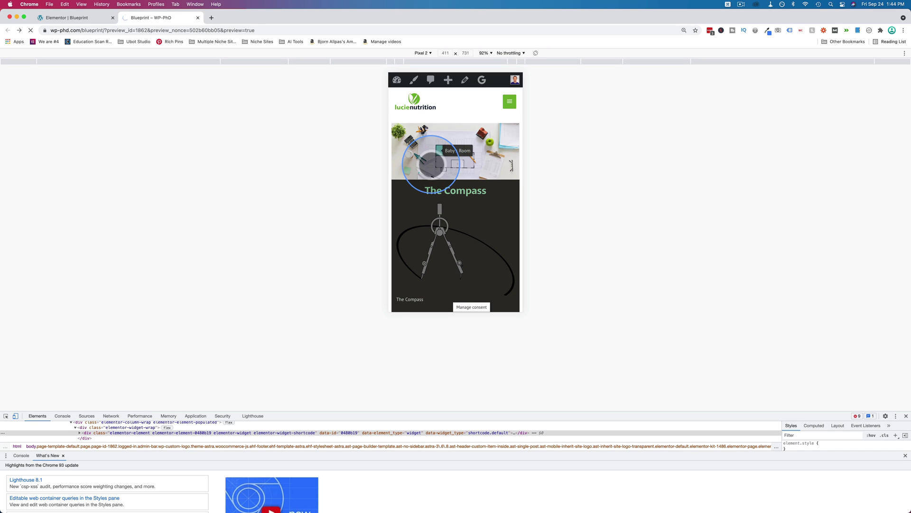
{"action": "left_click", "coordinate": [8, 30]}
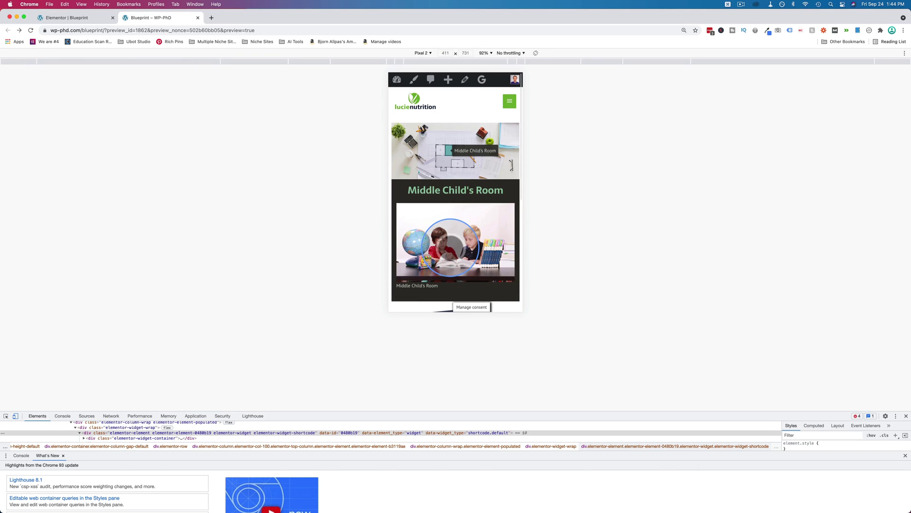
Tap the Eldest Child's Room, Living Room/Kitchen, Coffee Cup Lid and Compass hotspots on mobile
{"action": "scroll", "coordinate": [450, 247], "scroll_direction": "down", "scroll_amount": 1}
{"action": "left_click", "coordinate": [448, 141]}
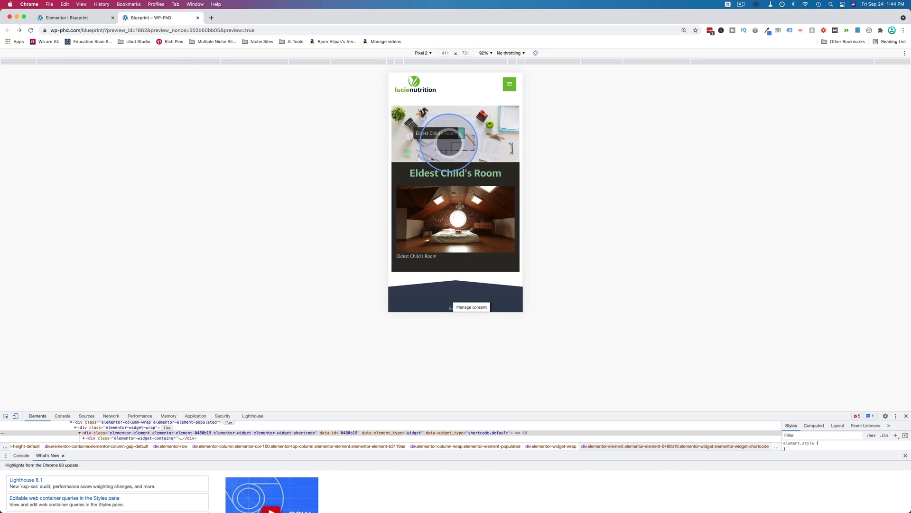
{"action": "left_click", "coordinate": [437, 141]}
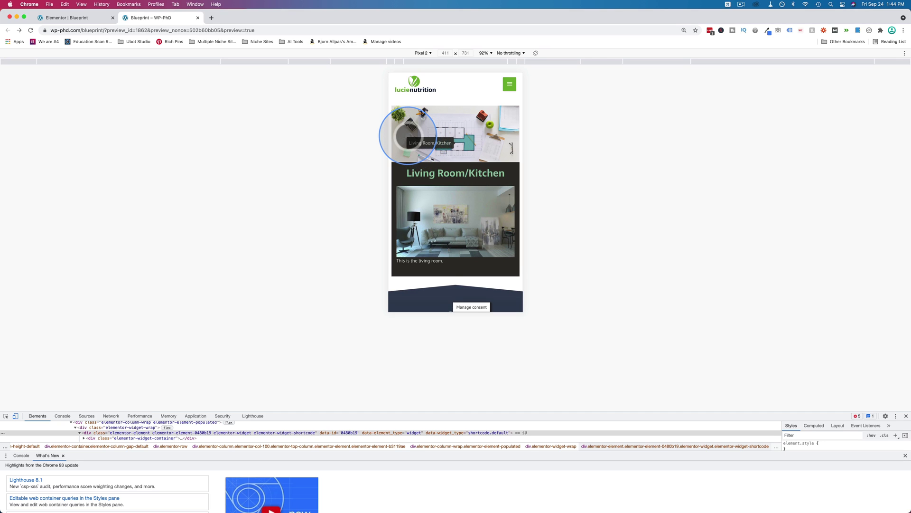
{"action": "left_click", "coordinate": [416, 137]}
{"action": "left_click", "coordinate": [421, 142]}
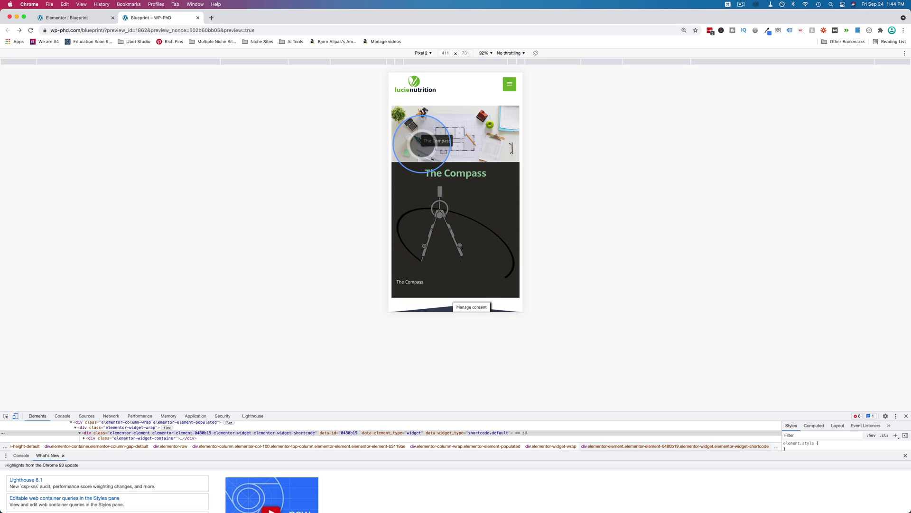
{"action": "left_click", "coordinate": [401, 153]}
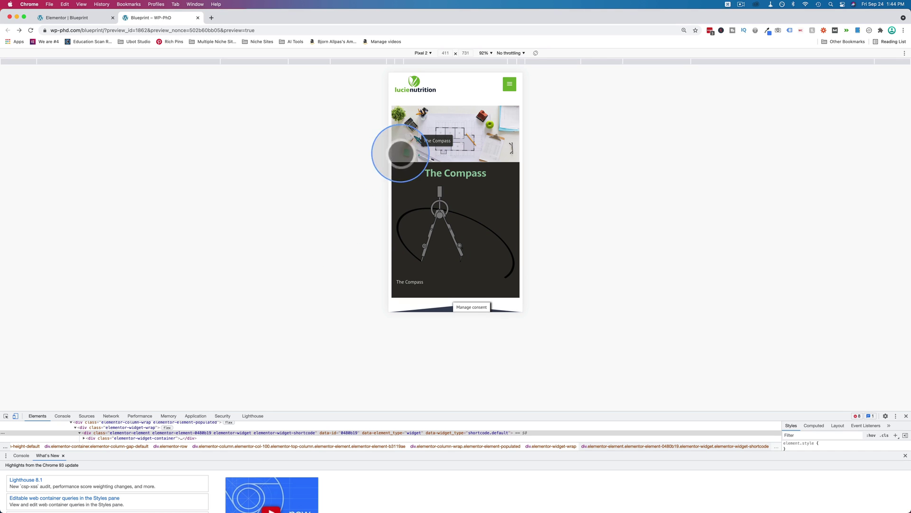